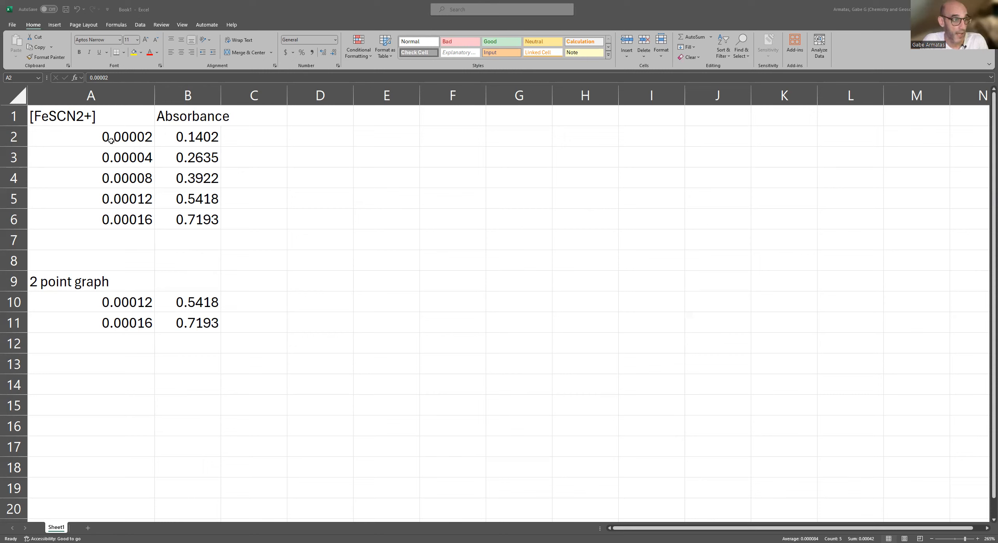
Format the [FeSCN2+] concentrations in A2:A6 as Scientific with 2 decimal places.
left_click_drag(106, 135, 114, 218)
right_click(117, 184)
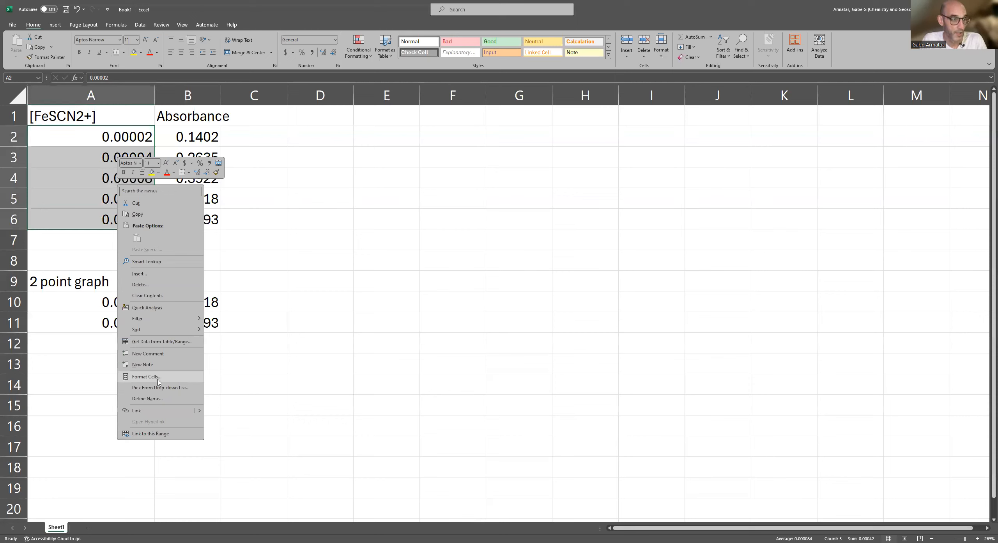
left_click(147, 377)
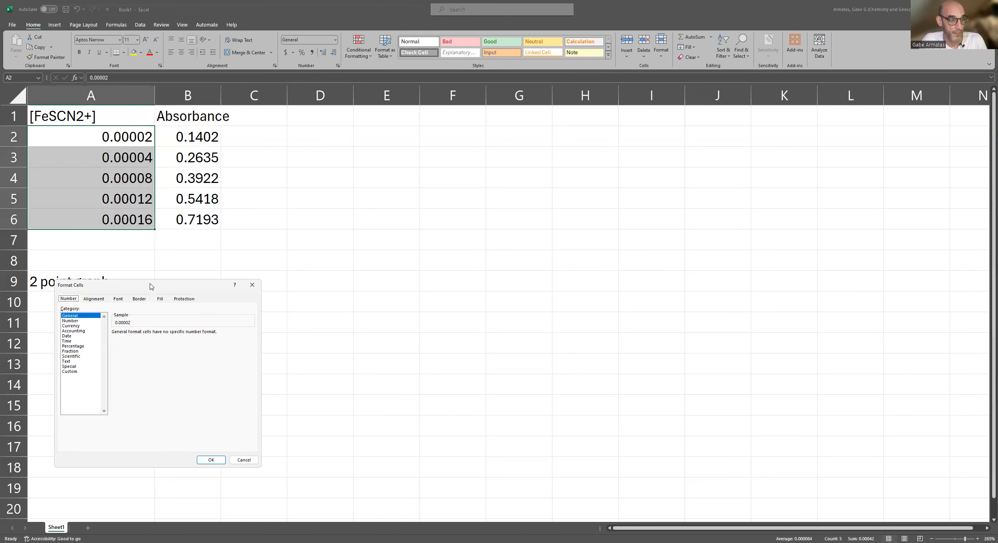
left_click_drag(155, 284, 367, 166)
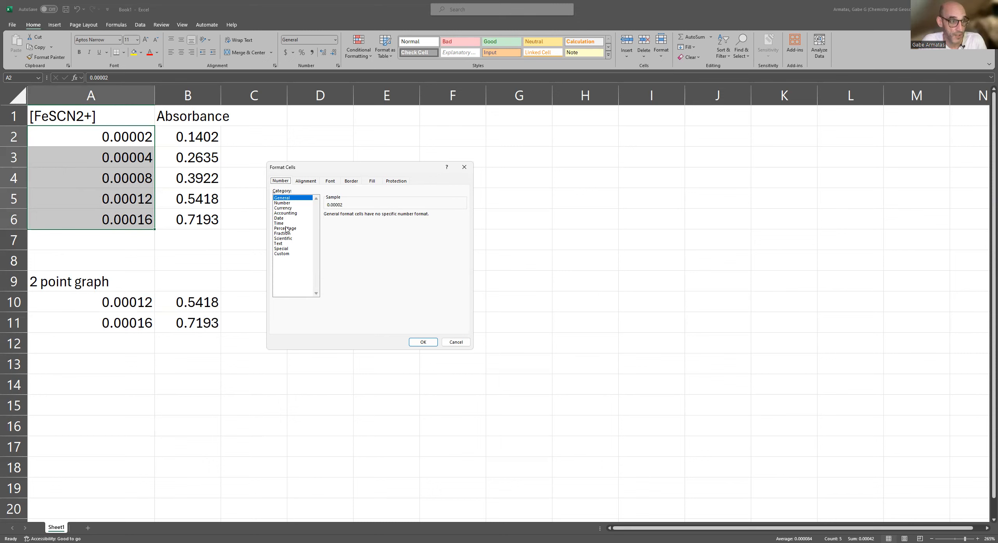
left_click(286, 239)
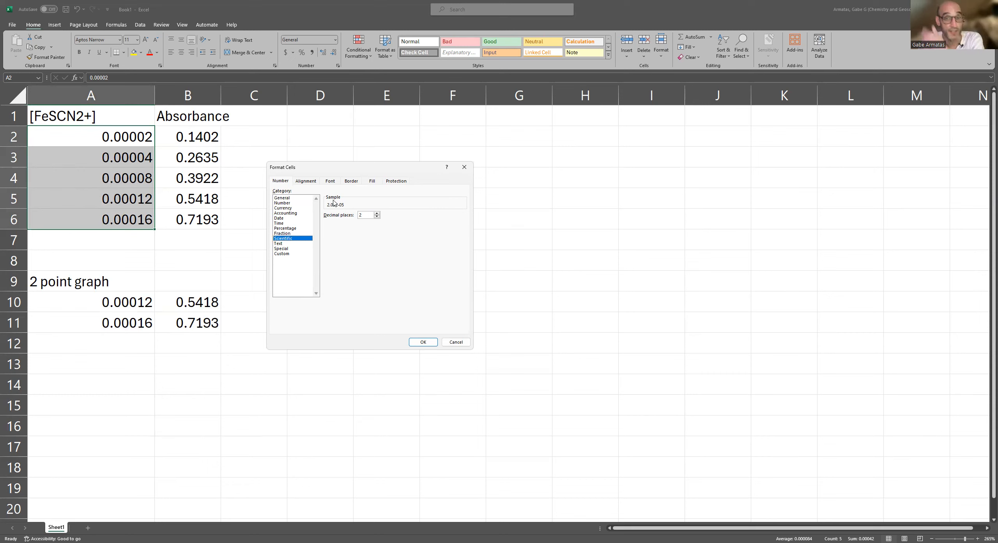
left_click(422, 343)
left_click(120, 157)
left_click_drag(115, 156, 115, 221)
left_click(120, 158)
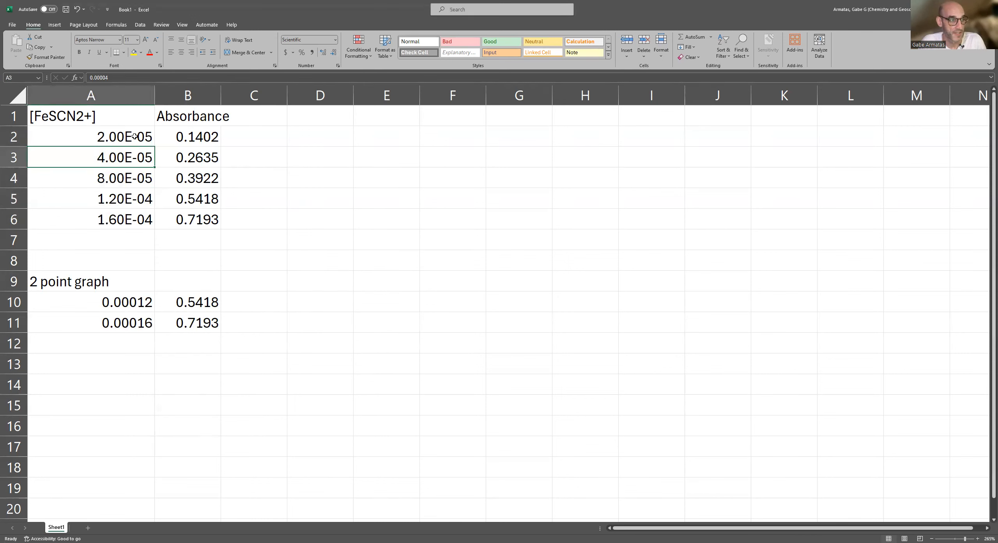
left_click_drag(135, 137, 145, 217)
left_click(158, 176)
left_click(159, 157)
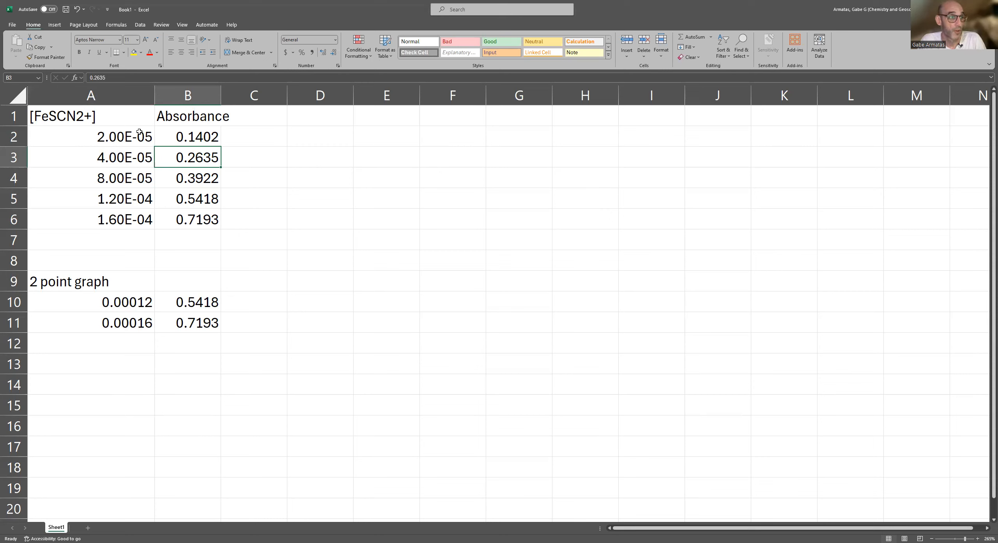
left_click_drag(97, 132, 205, 219)
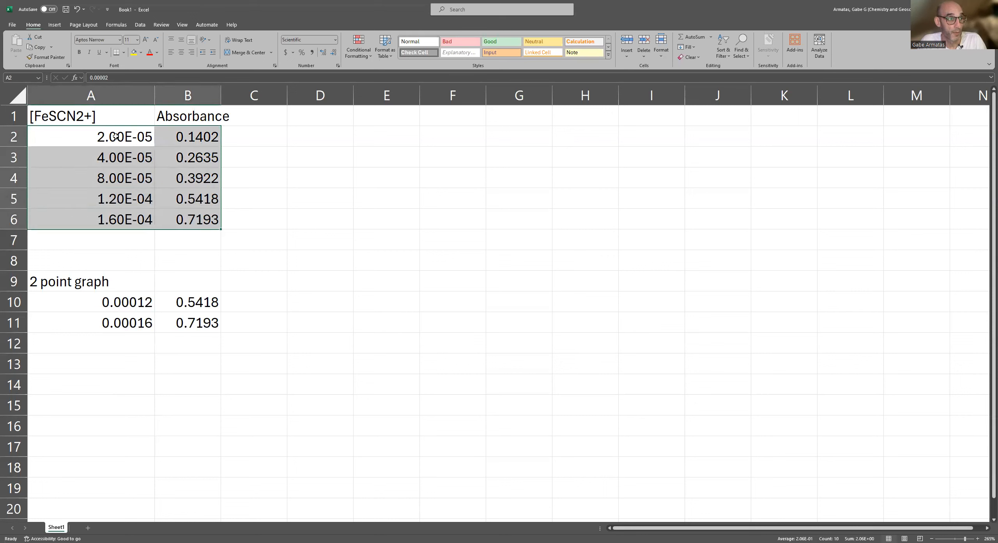
left_click(115, 136)
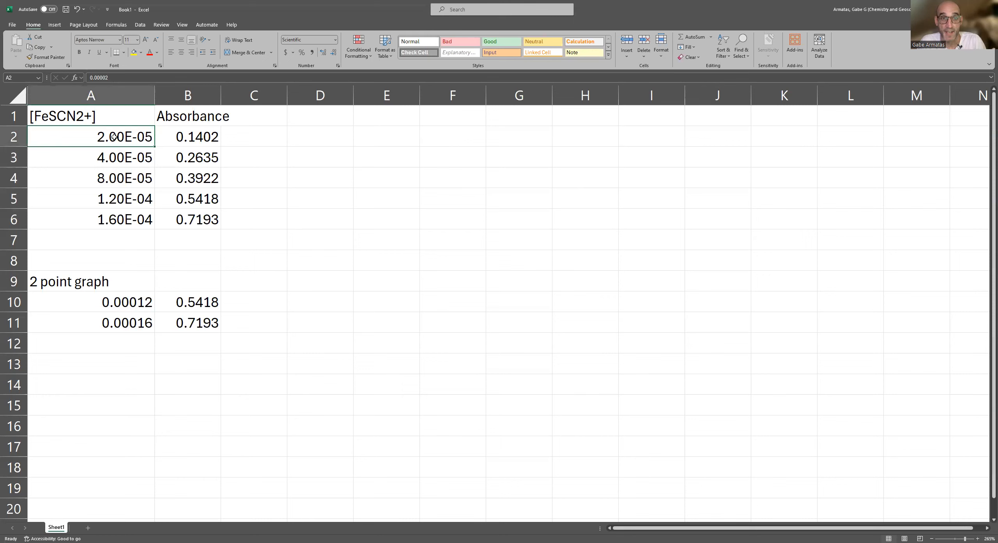
left_click_drag(114, 136, 117, 223)
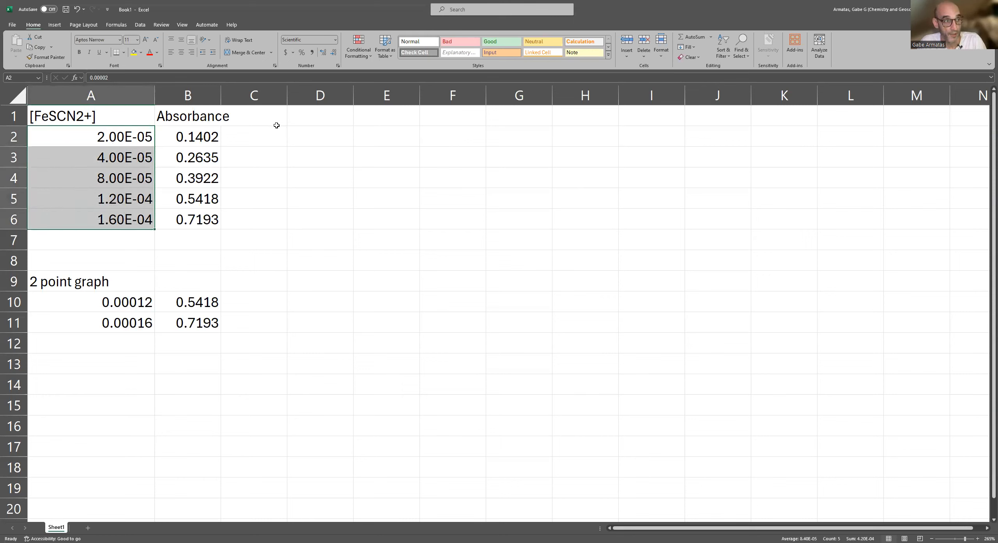
left_click_drag(209, 135, 205, 216)
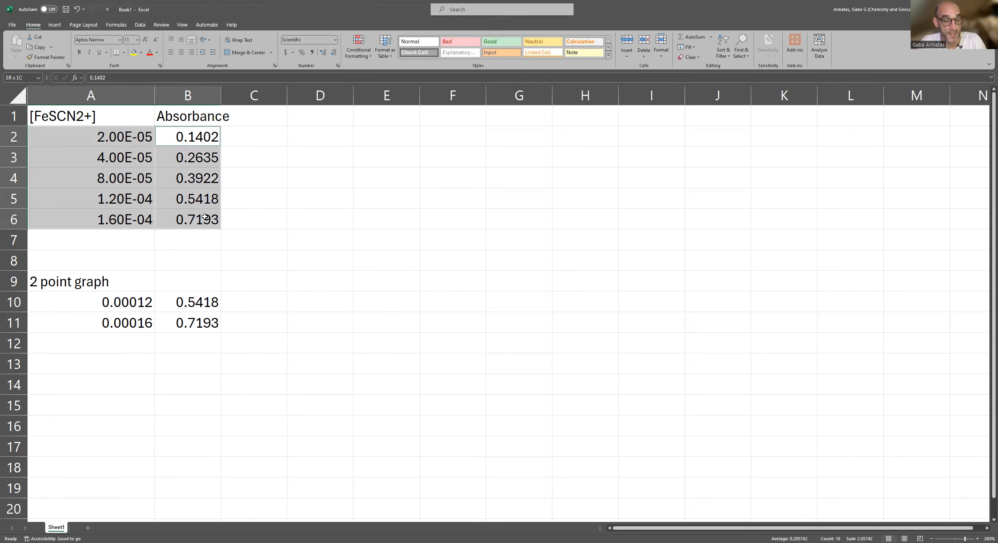
left_click(231, 154)
Try to transfer the Absorbance column in B1:B6 to column D, starting at D1.
left_click(195, 96)
left_click_drag(187, 112, 189, 198)
left_click(188, 135)
left_click_drag(185, 111, 189, 224)
key("ctrl+c")
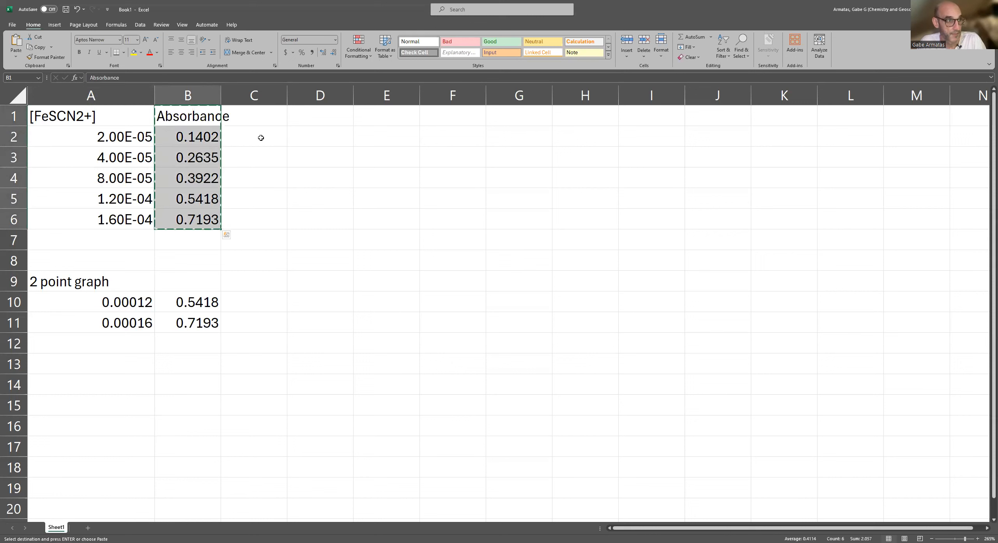
left_click(300, 111)
key("ctrl+c")
key("ctrl+v")
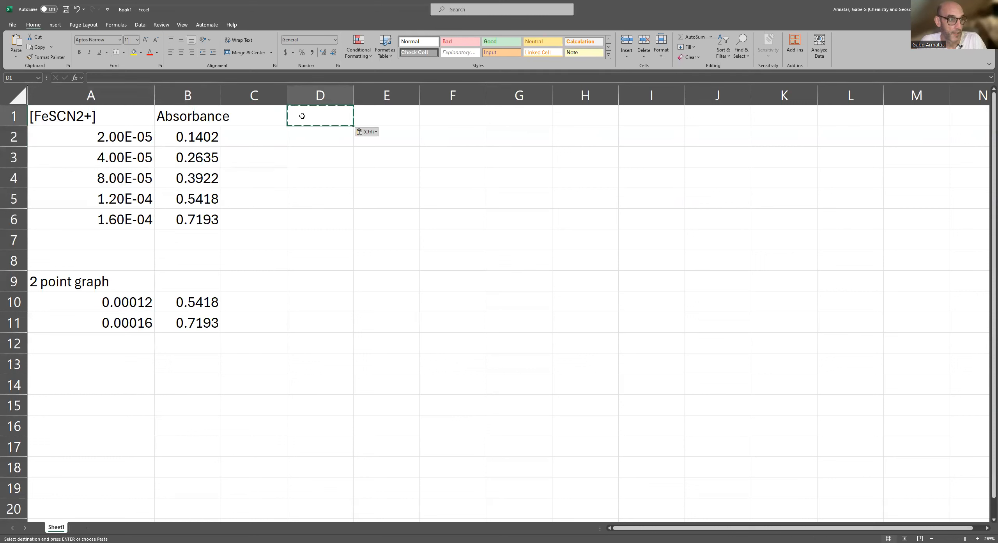
Move the Absorbance header and values from B1:B6 to D1:D6.
left_click_drag(187, 115, 199, 225)
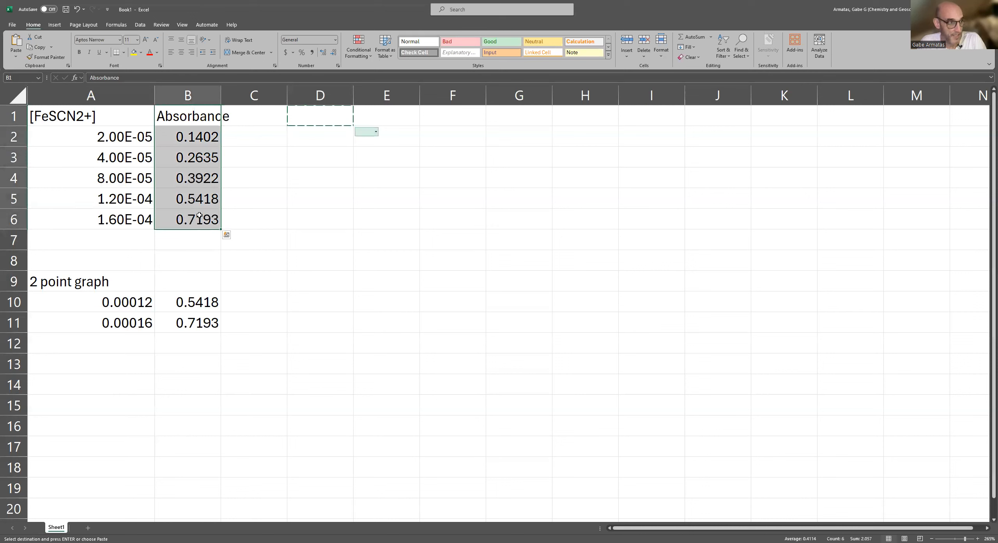
key("ctrl+c")
left_click(304, 119)
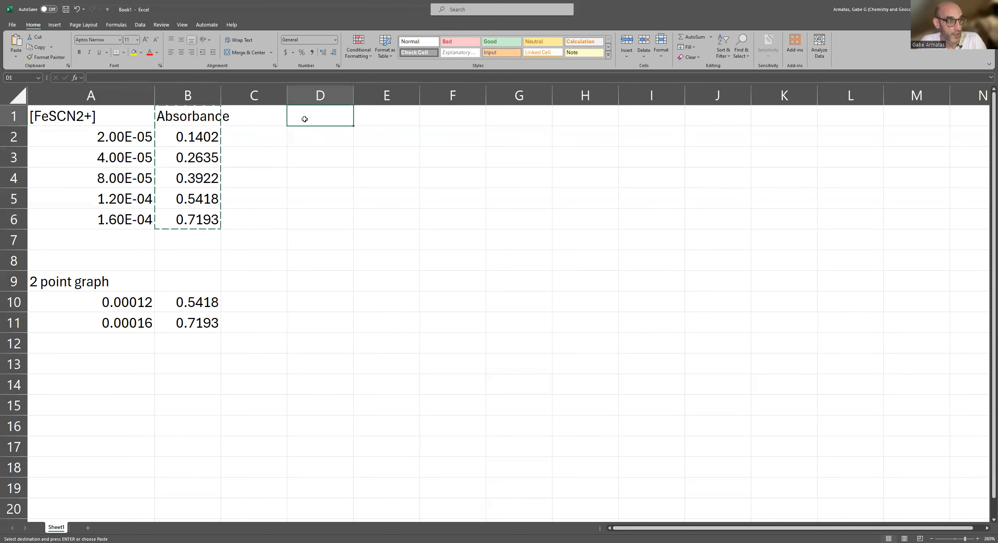
key("ctrl+v")
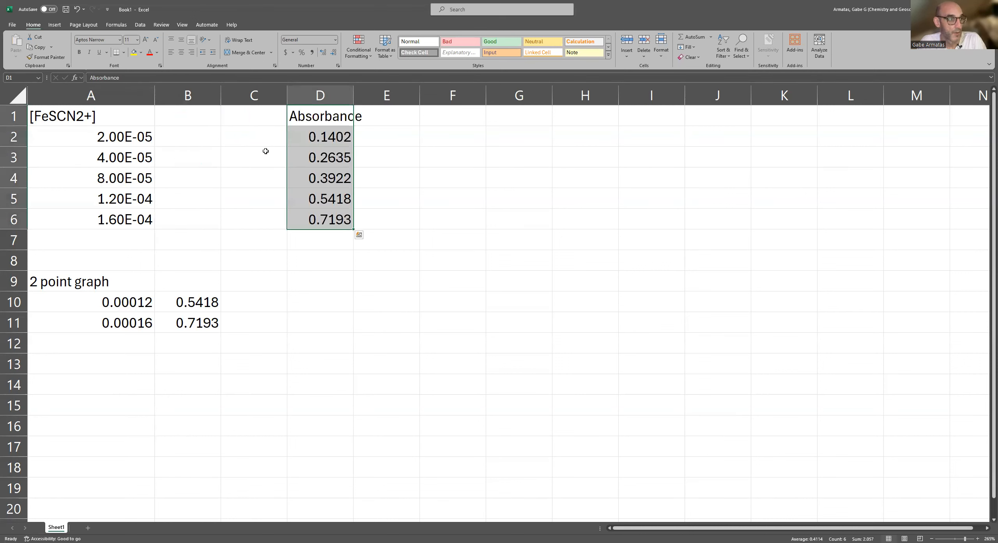
Insert a markers-only Scatter chart from the non-adjacent ranges A2:A6 and D2:D6.
left_click_drag(118, 135, 118, 218)
left_click_drag(323, 134, 315, 218)
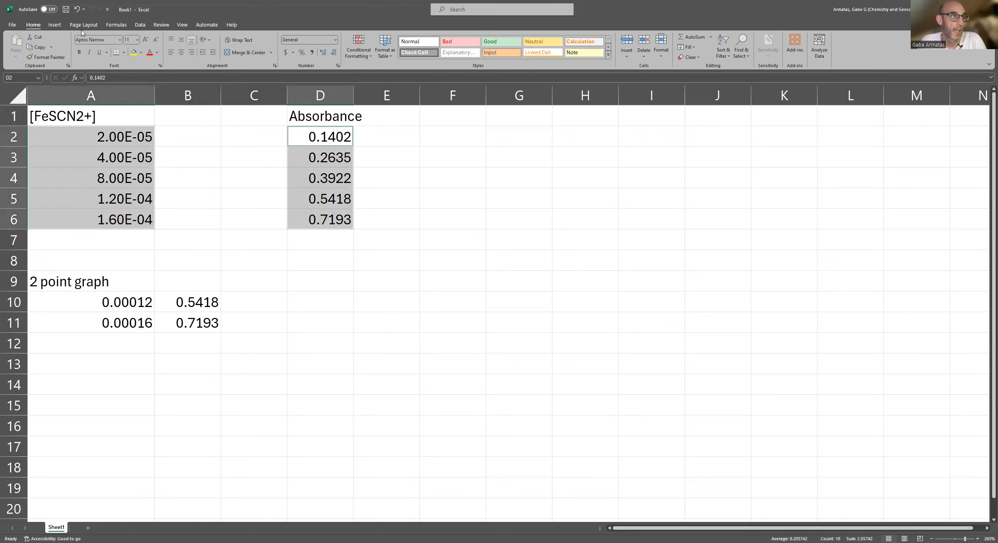
left_click(59, 25)
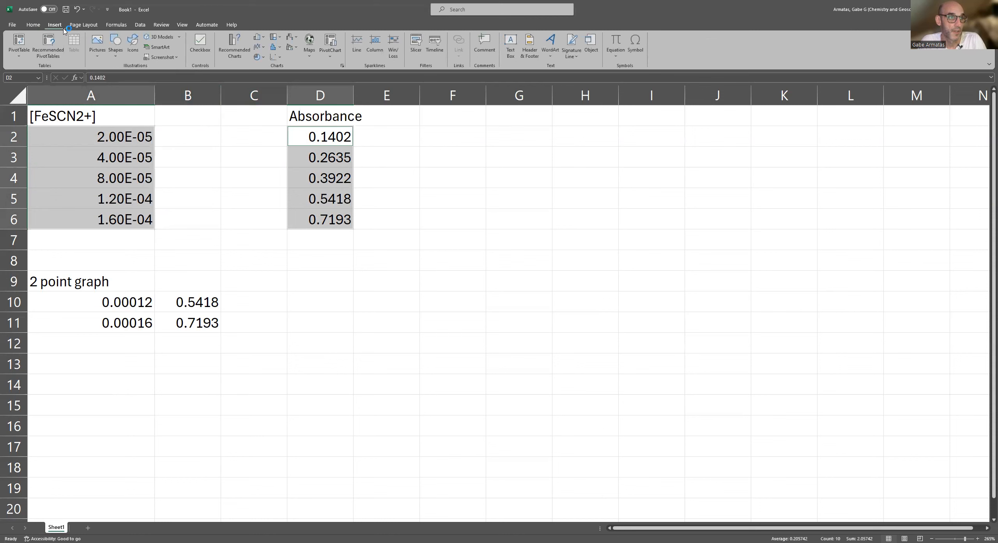
left_click(278, 58)
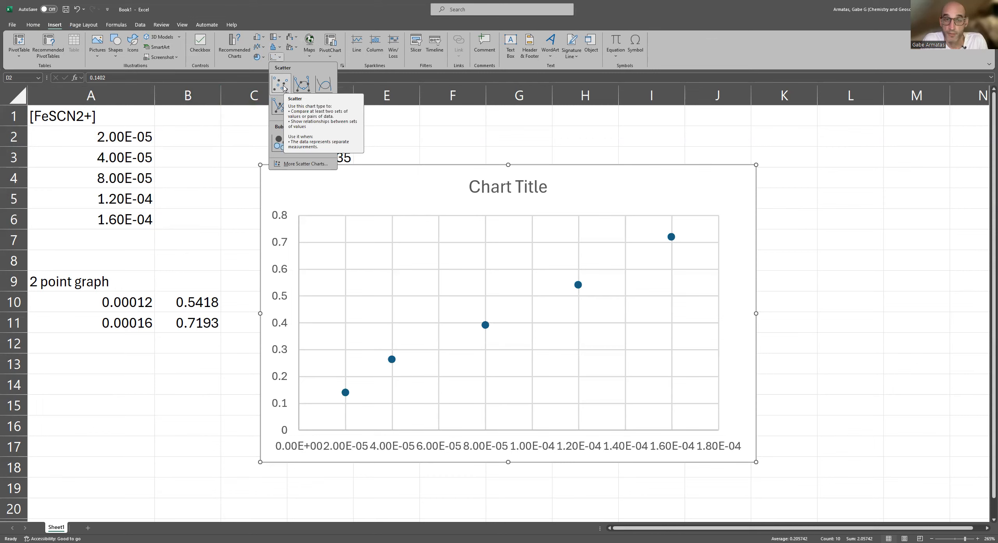
left_click(283, 88)
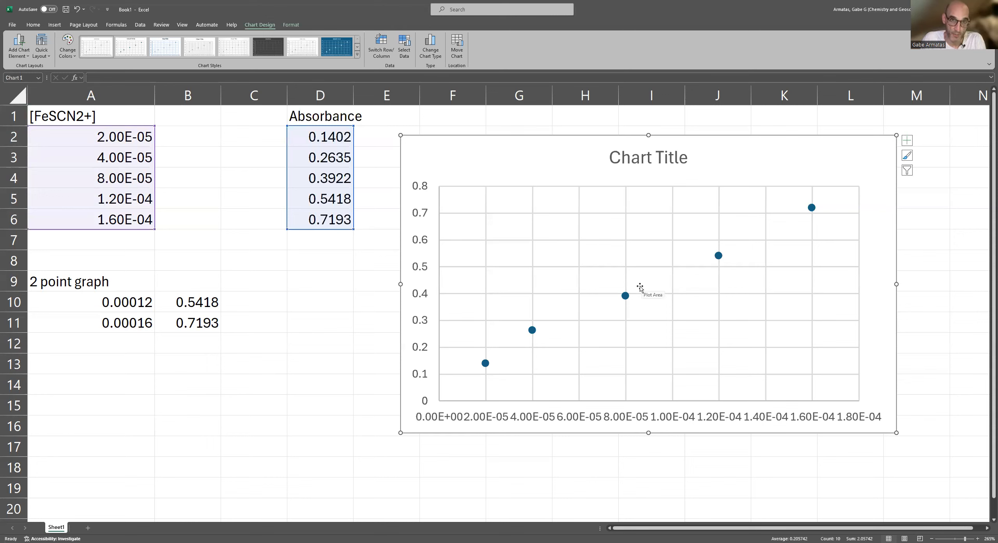
Edit Series1 in the chart's data source and set its X values to the absorbances in D2:D6.
mouse_move(625, 297)
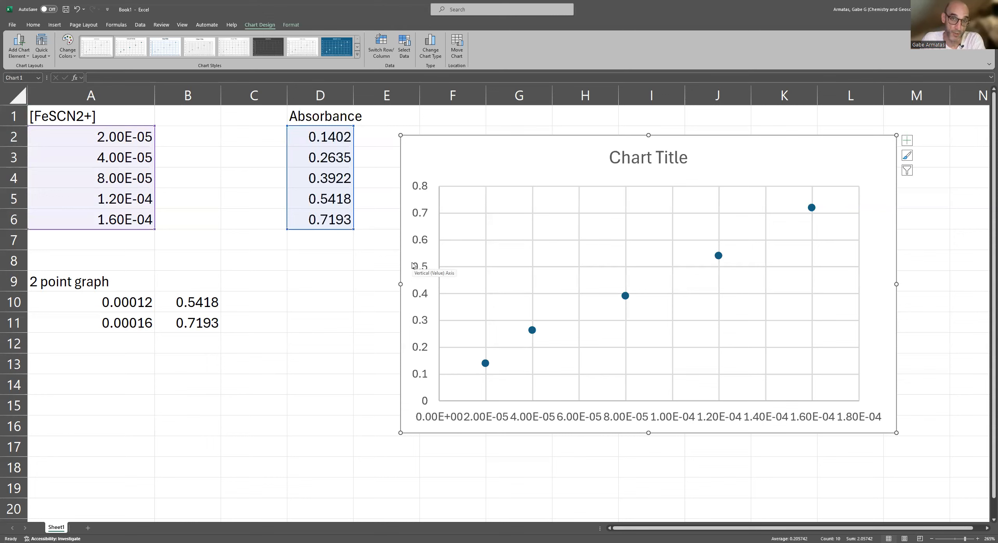
left_click(625, 296)
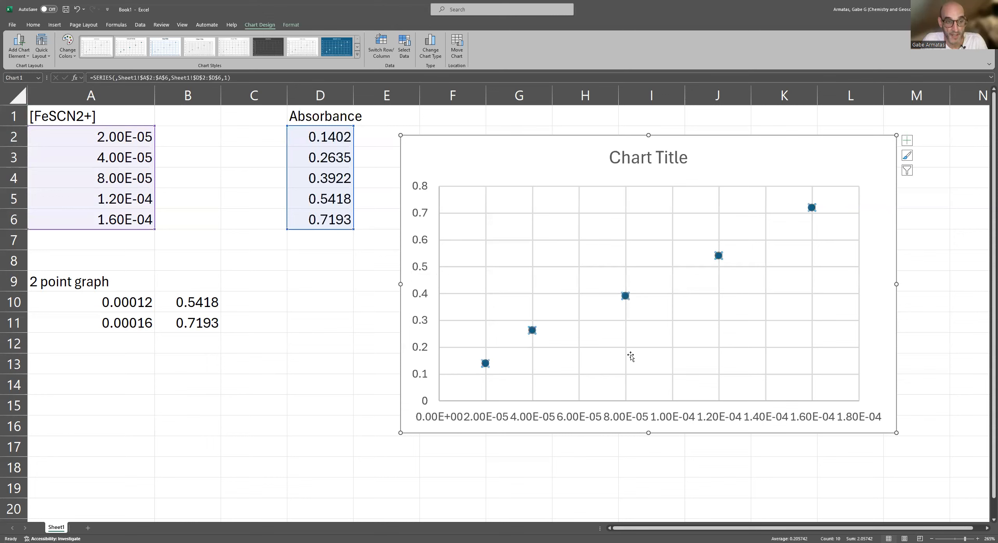
right_click(633, 289)
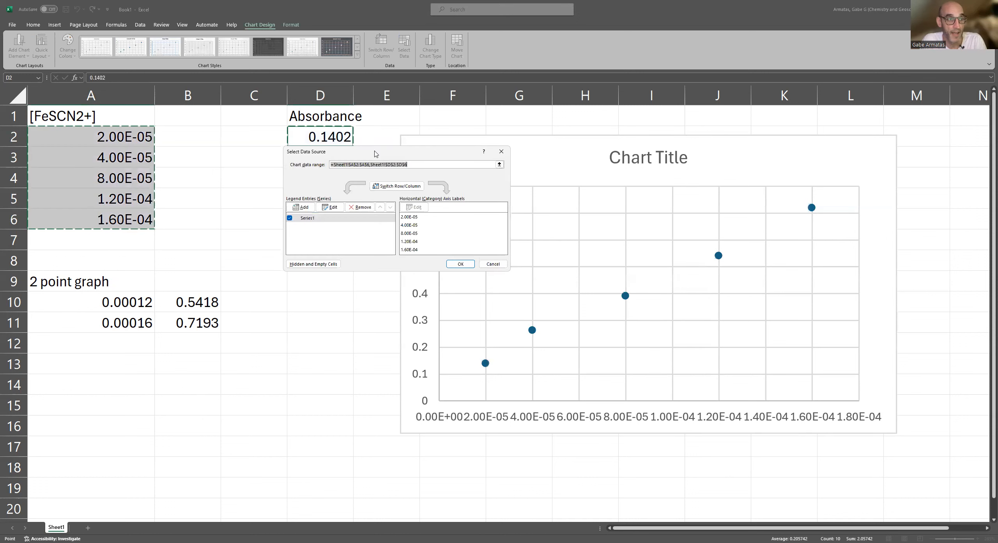
left_click_drag(373, 152, 259, 240)
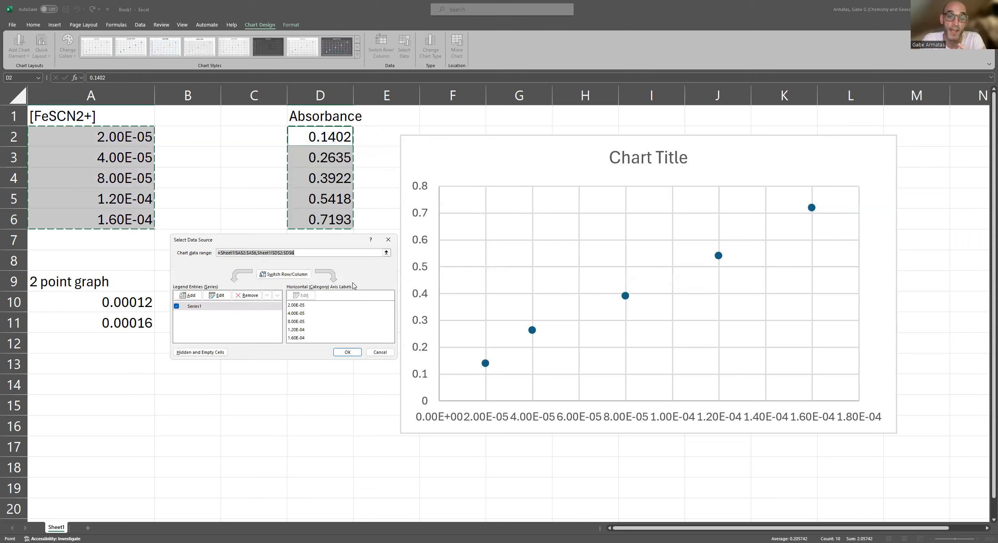
left_click(194, 306)
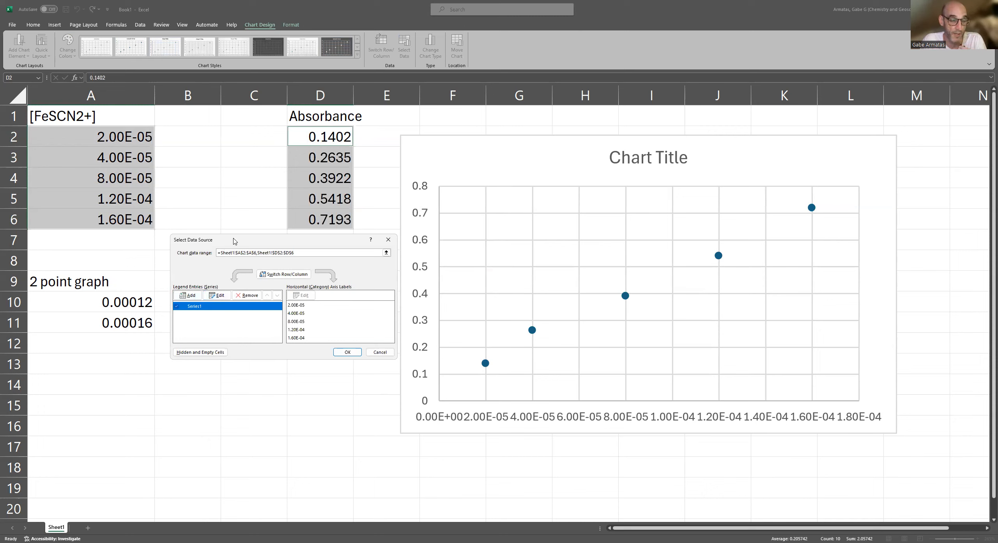
left_click_drag(216, 239, 198, 258)
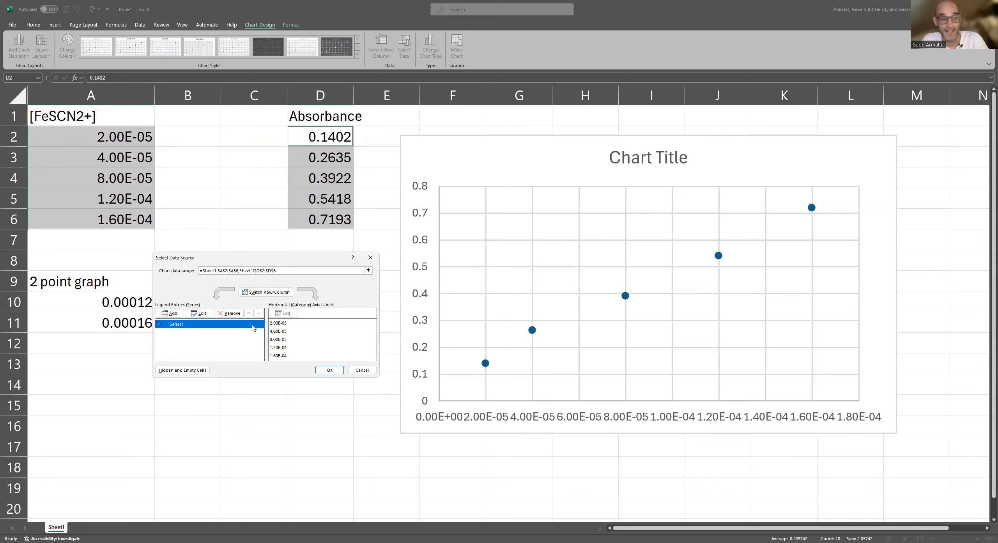
left_click(201, 314)
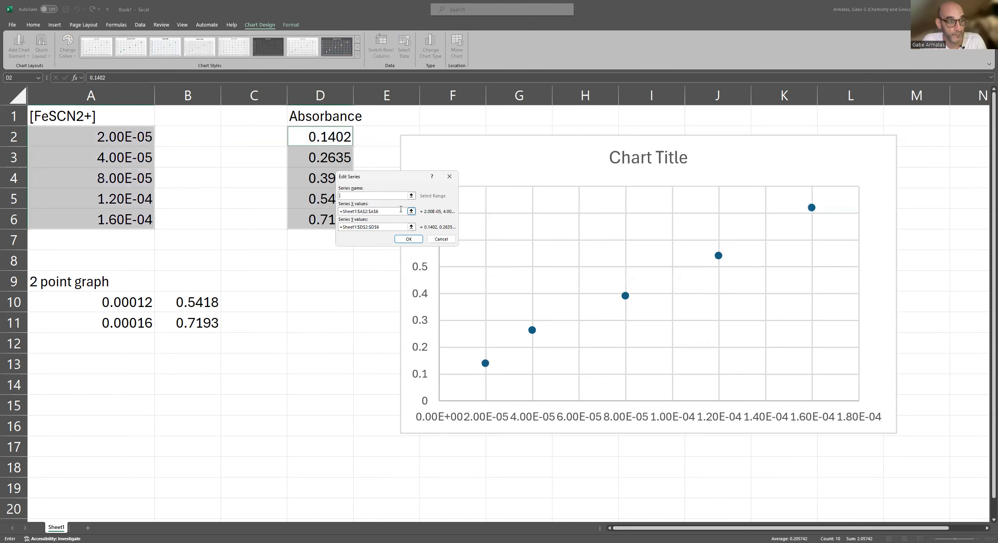
left_click(390, 212)
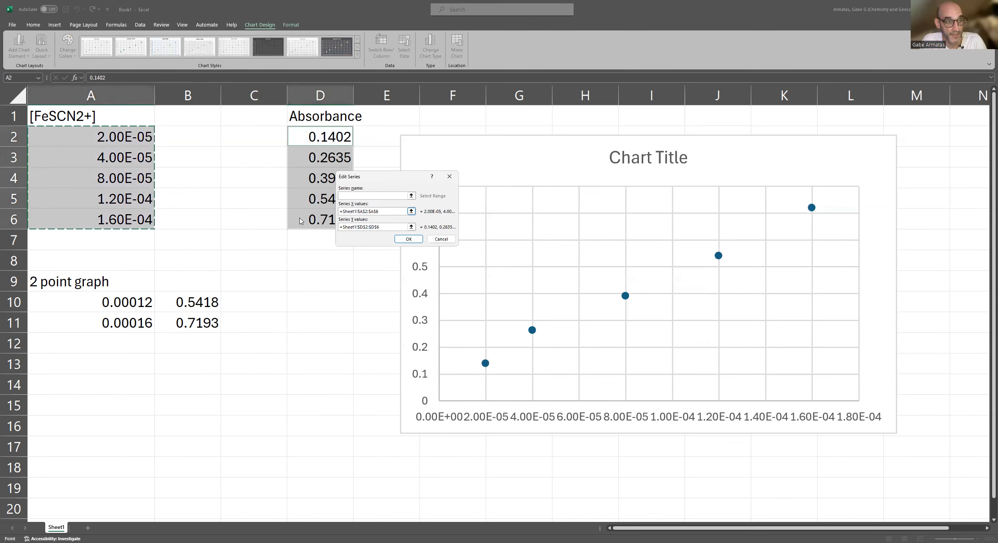
left_click(412, 212)
key("BackSpace")
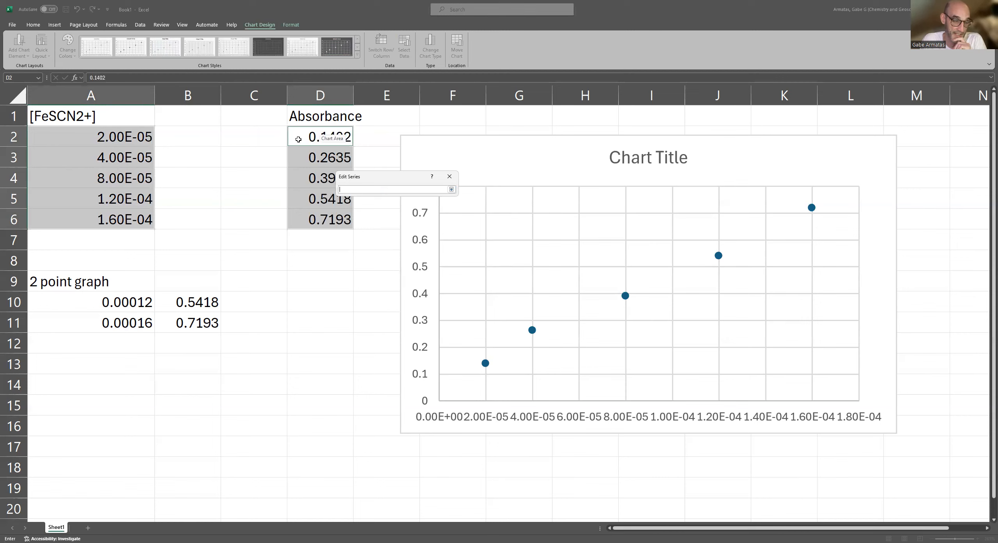
left_click_drag(299, 138, 308, 224)
left_click(452, 189)
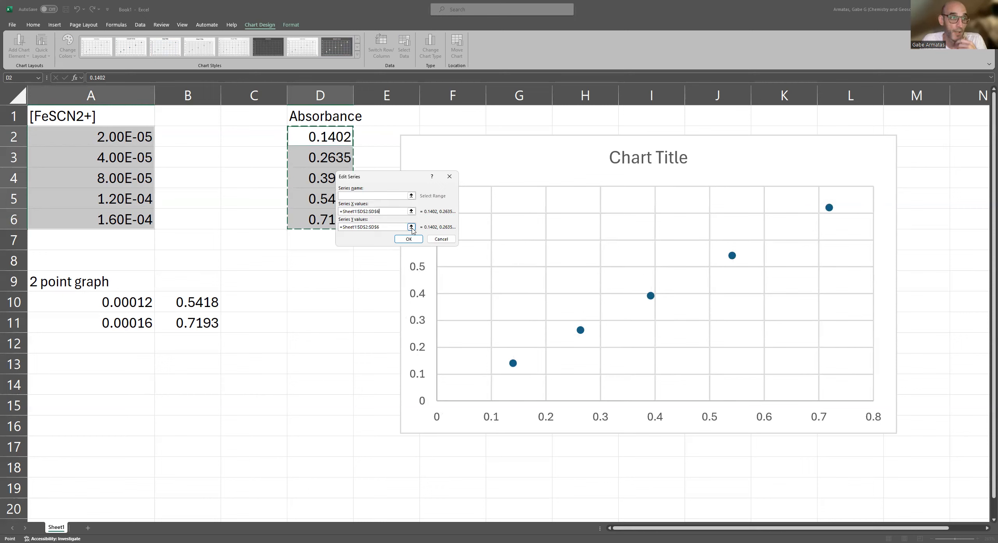
Set the Y values of Series1 to the concentrations in A2:A6 and apply the data source changes.
left_click(411, 227)
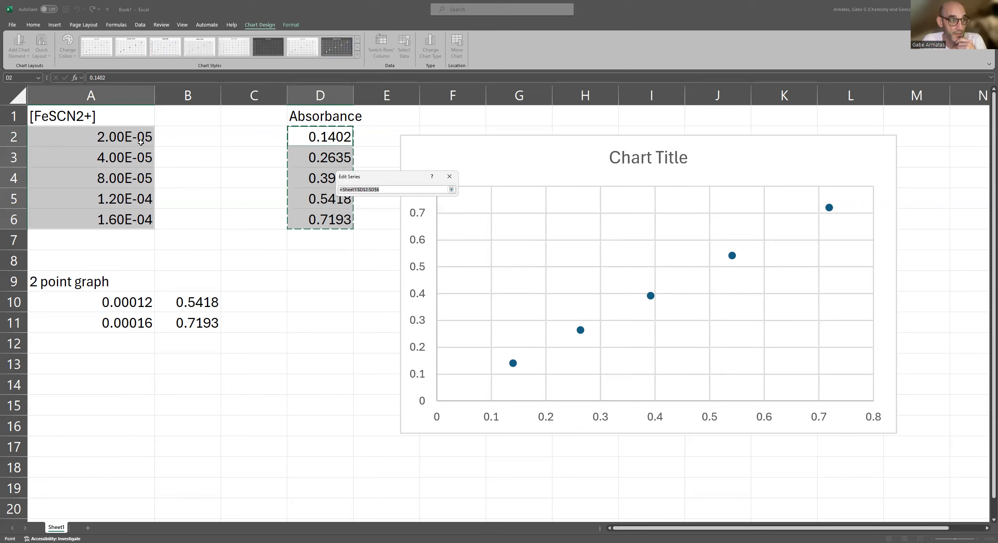
left_click_drag(134, 136, 126, 220)
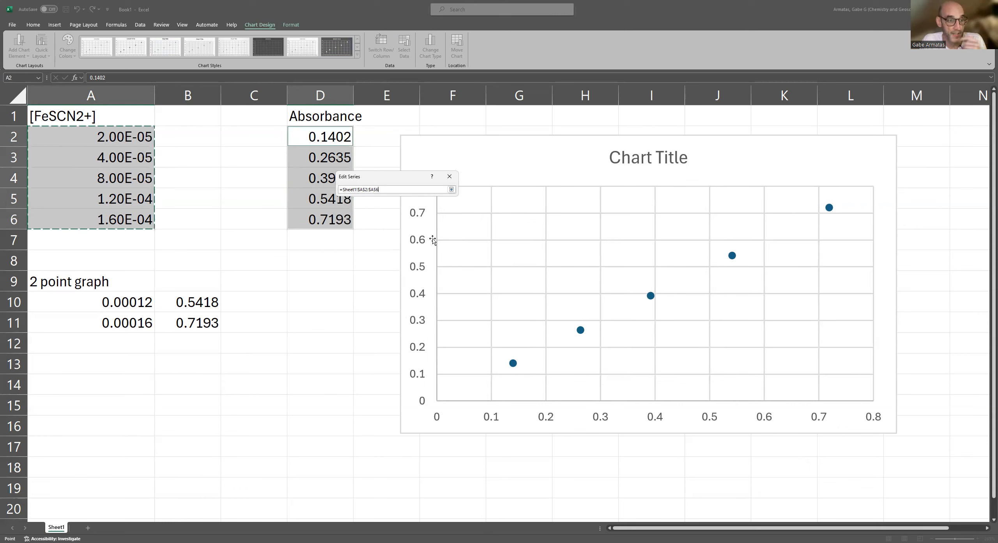
left_click(451, 190)
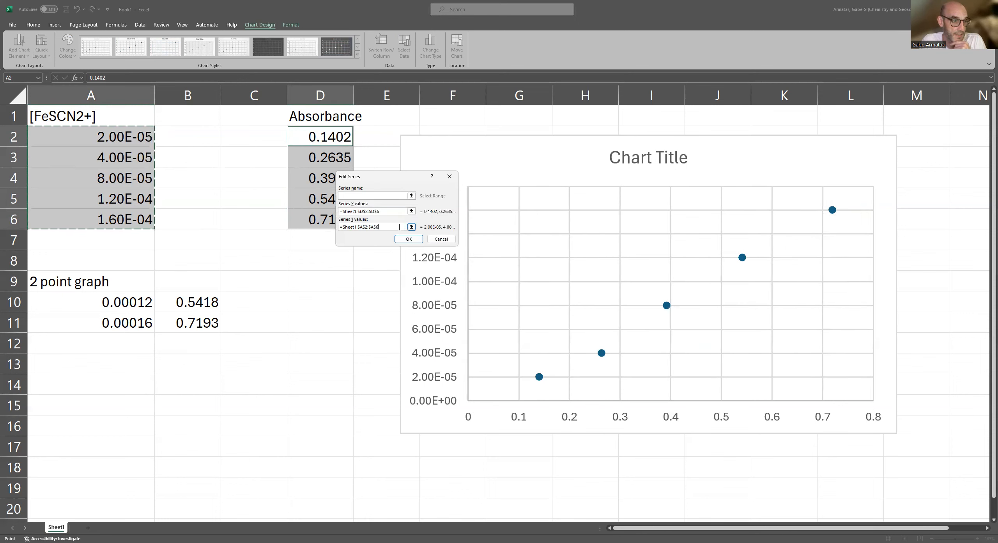
left_click(405, 239)
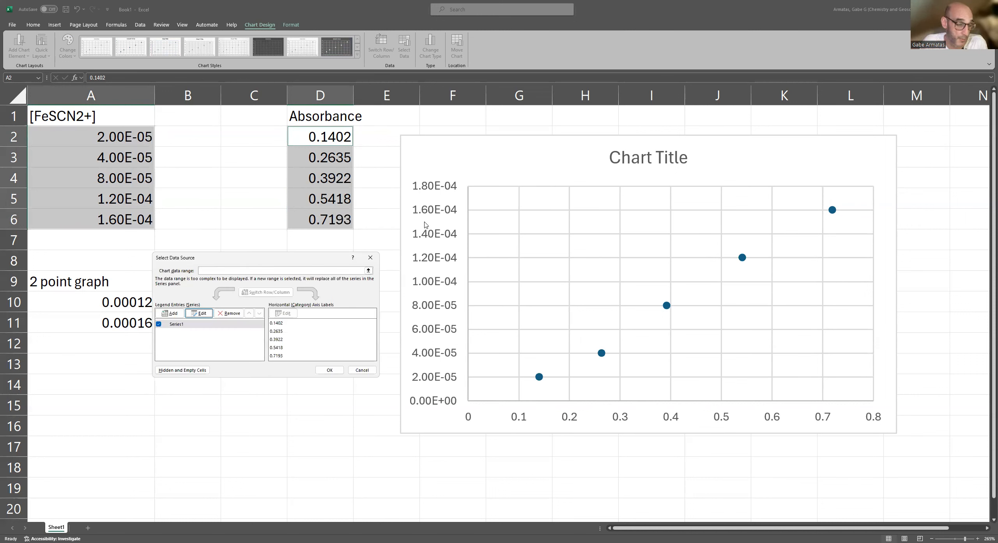
left_click(340, 368)
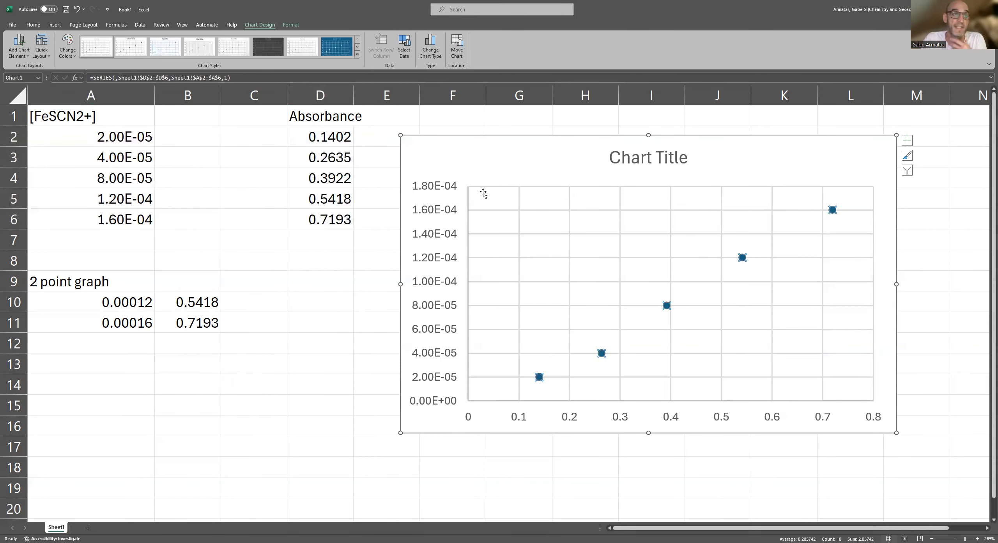
Replace the placeholder chart title with "Y as a function of X".
left_click(660, 167)
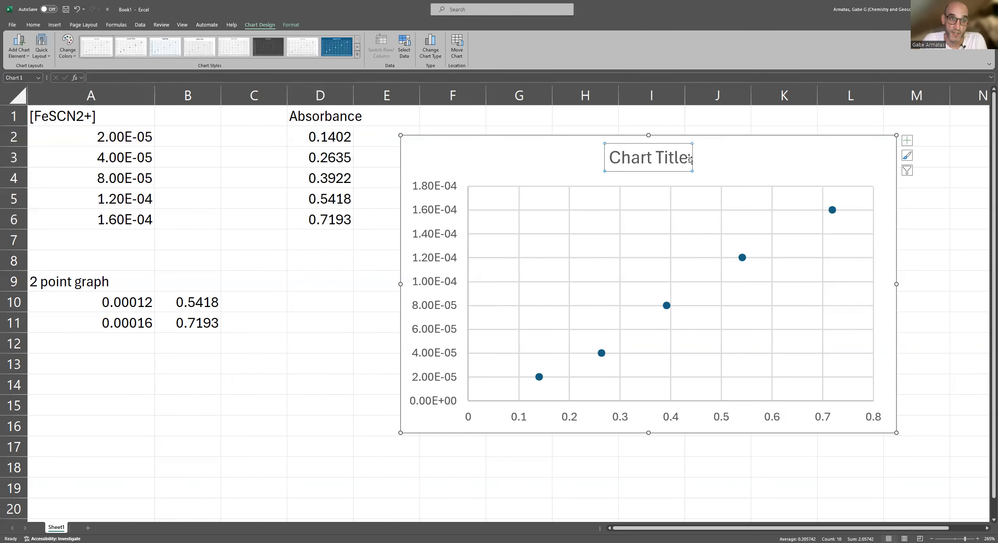
left_click_drag(689, 158, 594, 156)
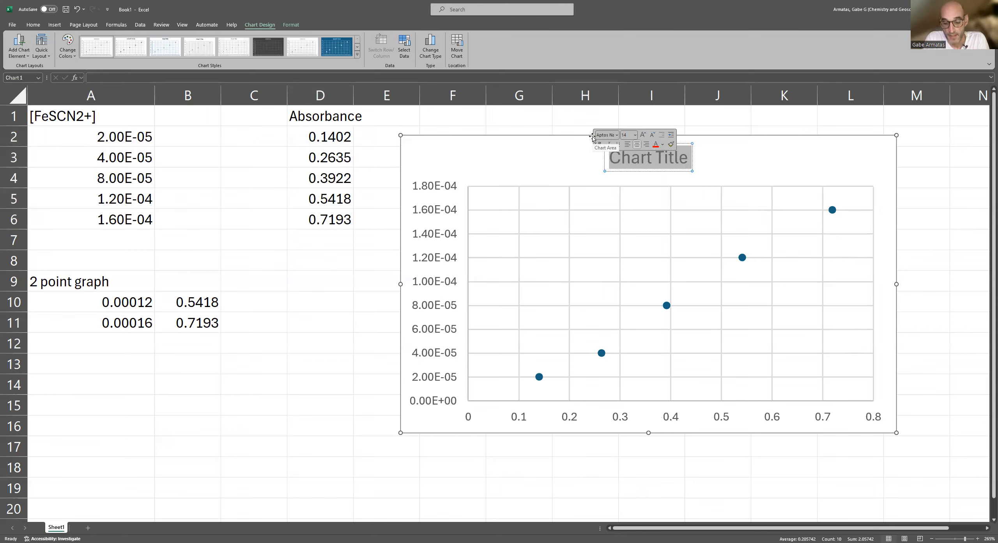
type("Y as a")
type("function of X")
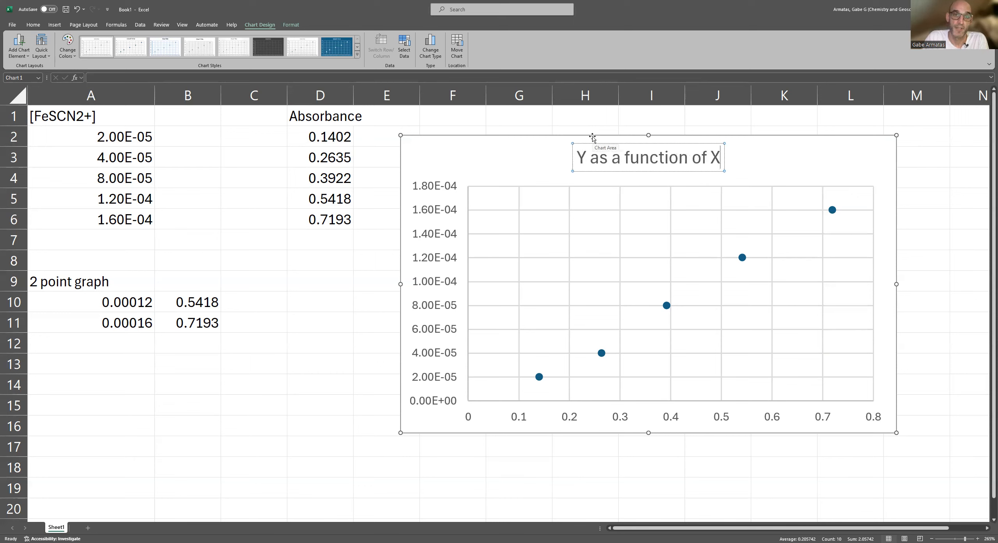
Make the letters Y and X in the chart title bold.
left_click_drag(587, 158, 576, 161)
key("ctrl+b")
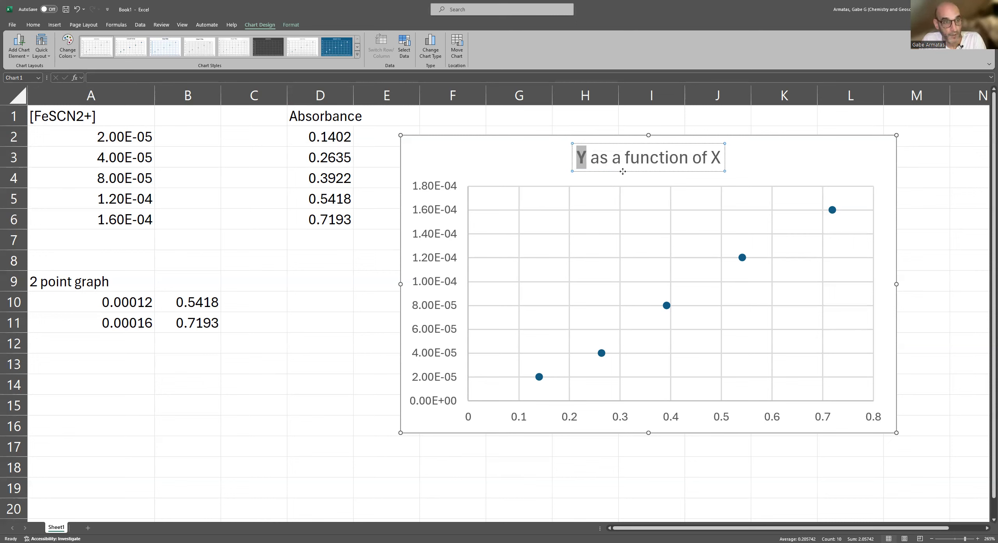
left_click_drag(720, 161, 711, 160)
key("ctrl+b")
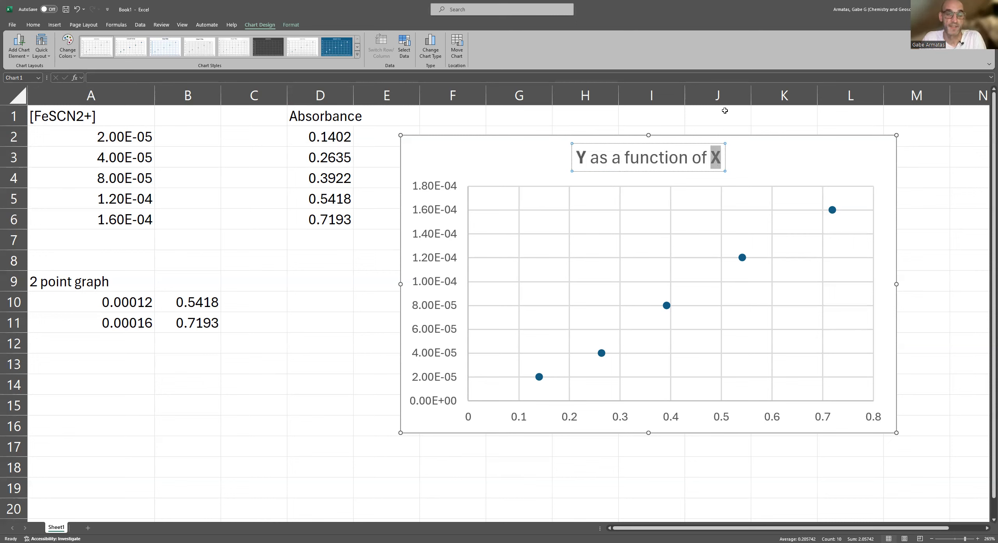
left_click(766, 176)
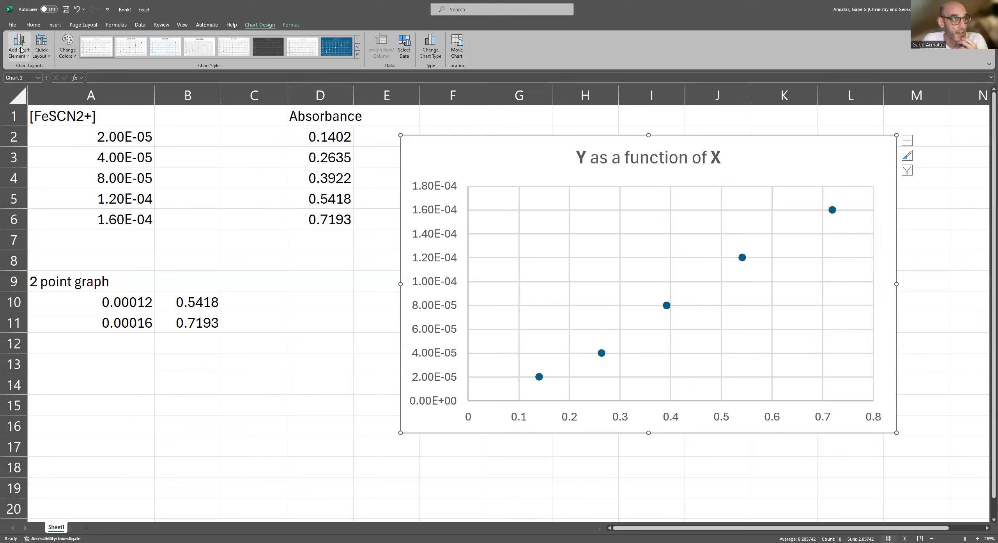
left_click(55, 24)
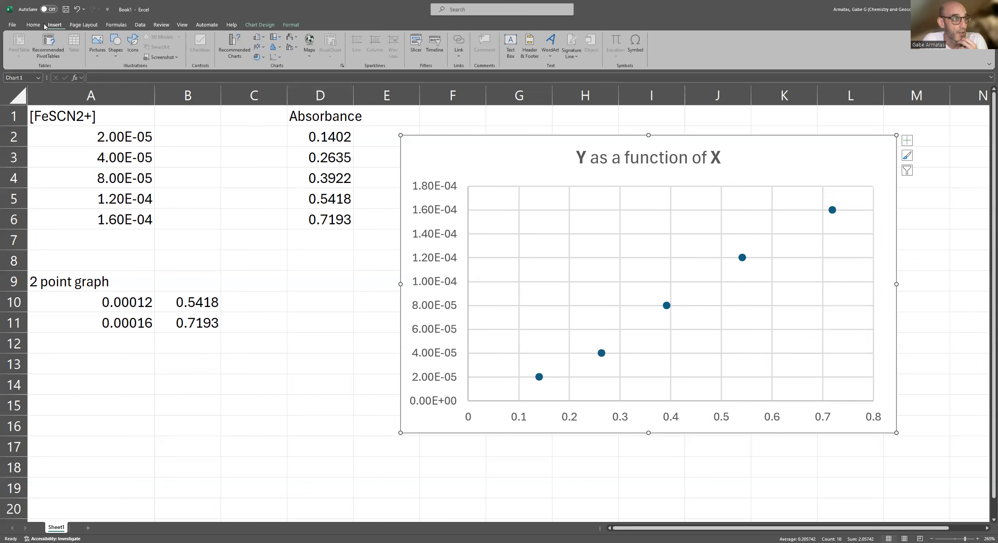
left_click(33, 25)
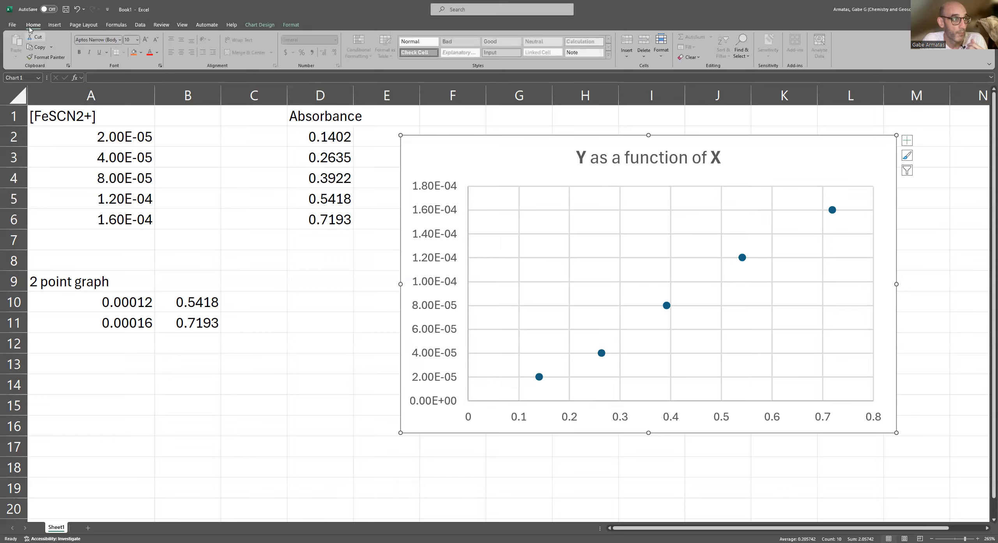
left_click(12, 25)
key("Escape")
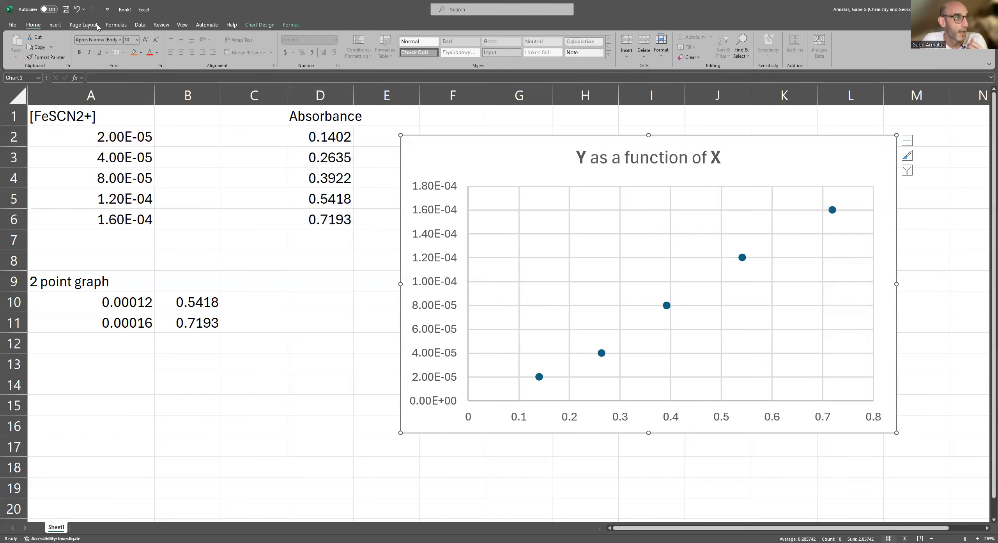
left_click(75, 25)
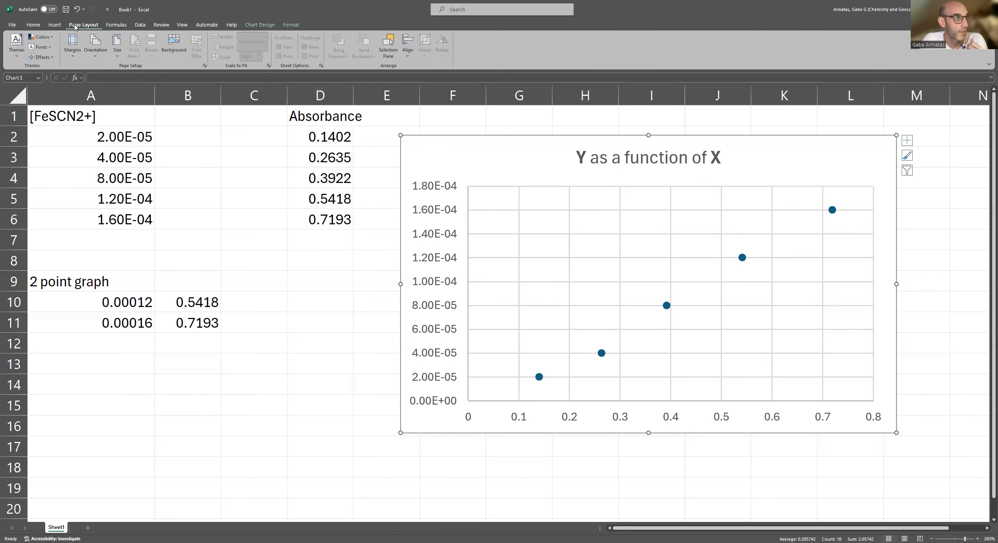
left_click(115, 26)
left_click(601, 353)
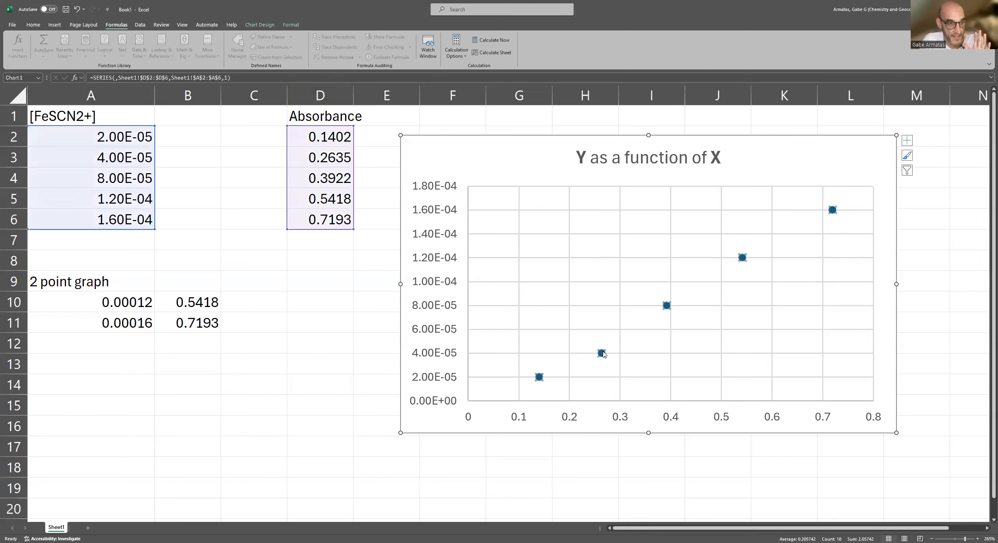
left_click(463, 156)
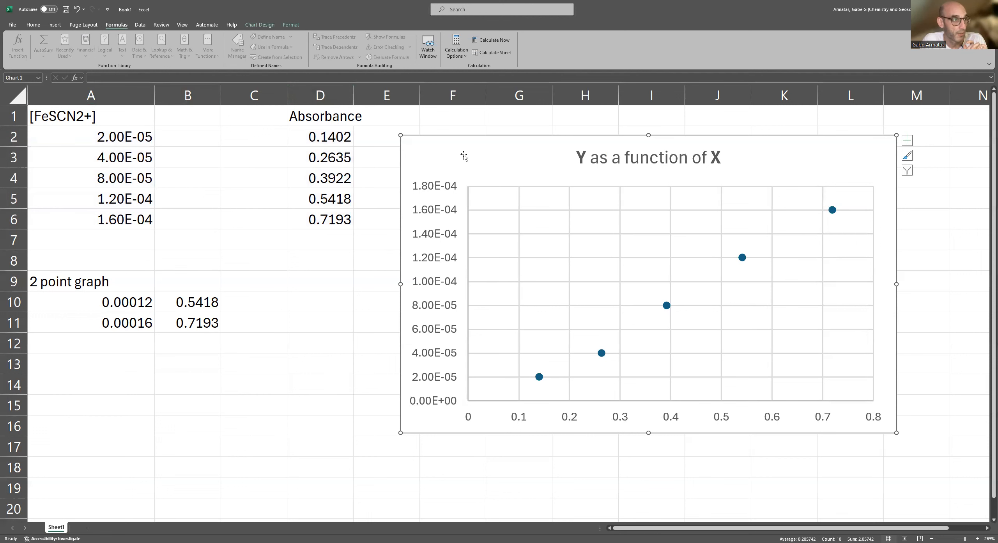
Move the chart so it starts at column E, beside the data, and open the vertical axis's alignment options.
double_click(464, 156)
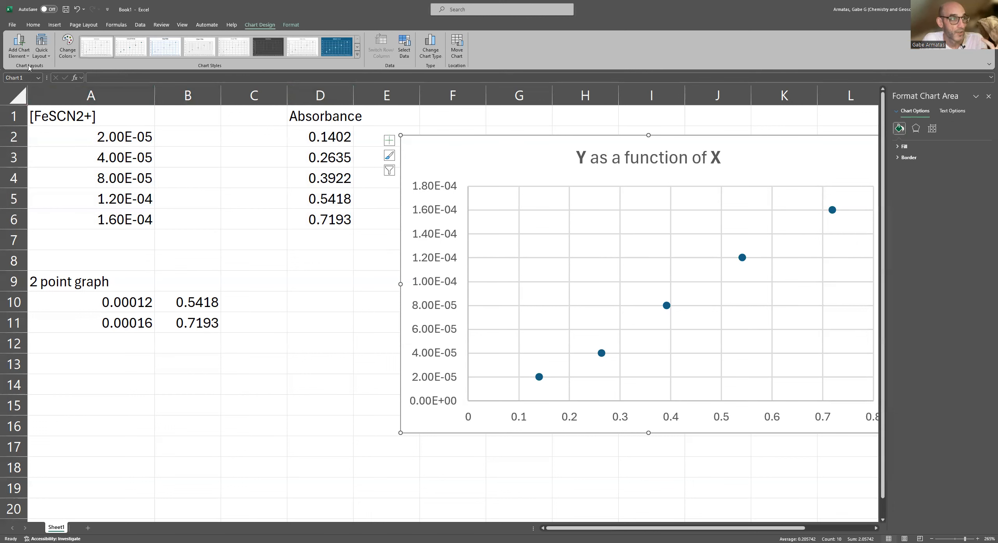
left_click_drag(470, 152, 437, 157)
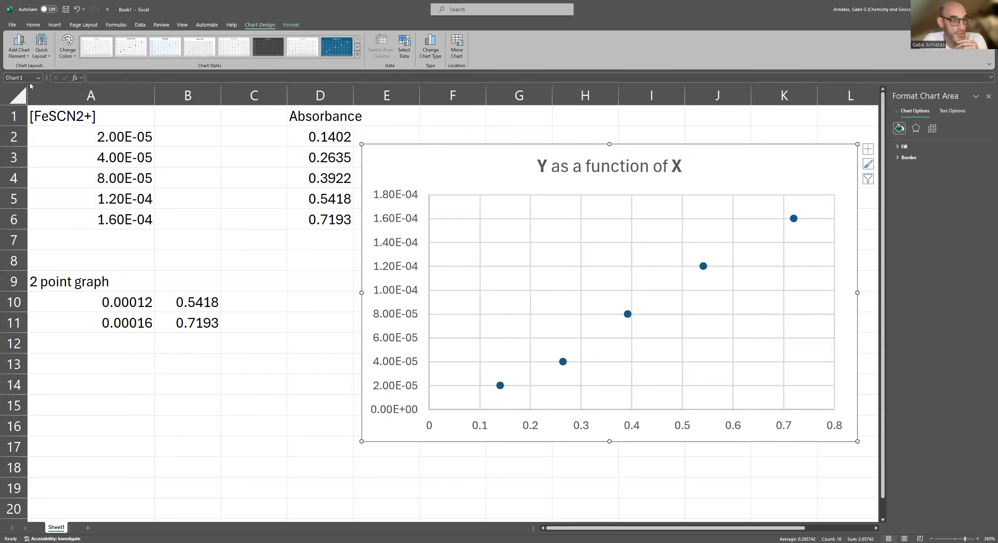
left_click(407, 215)
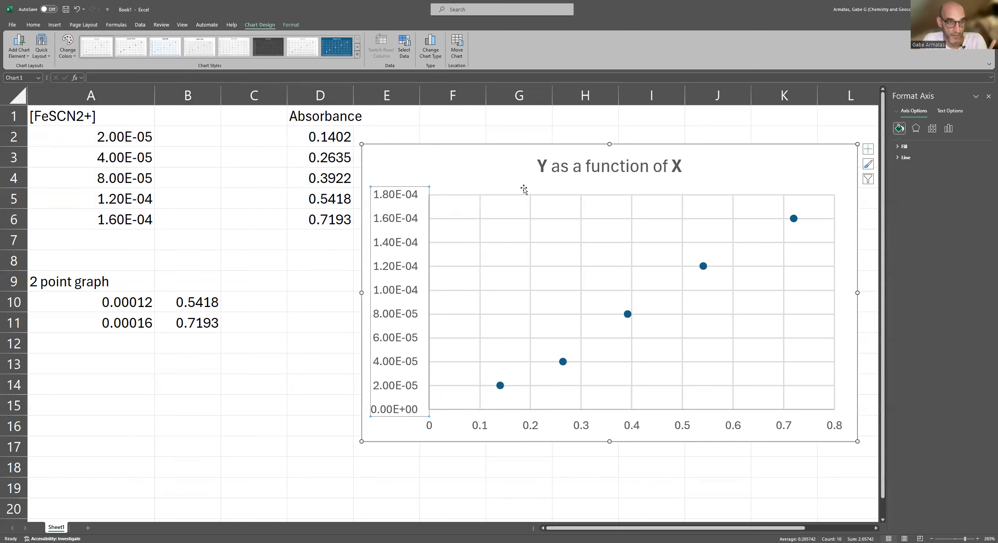
left_click(933, 130)
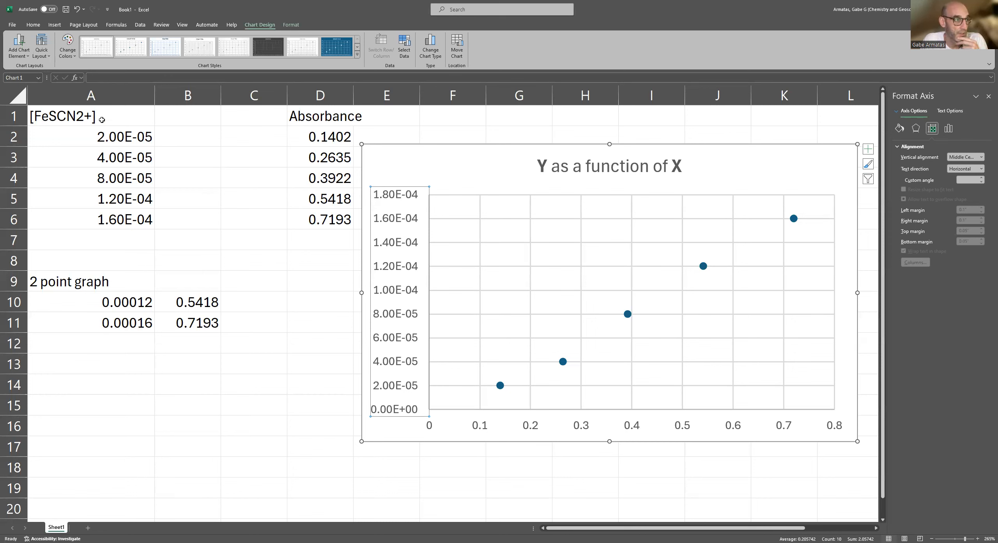
Add a vertical axis title to the chart reading "Concentration (M)".
left_click(19, 53)
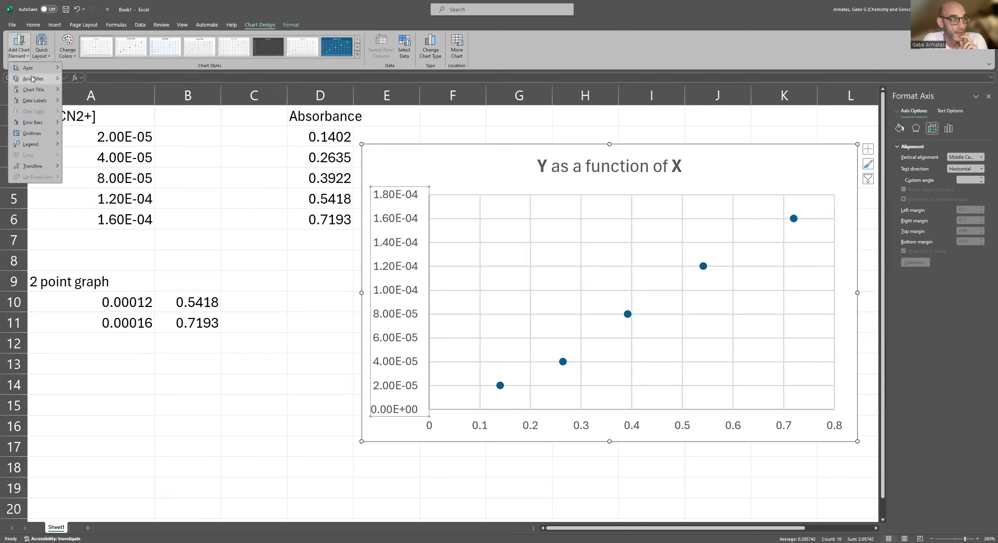
mouse_move(33, 81)
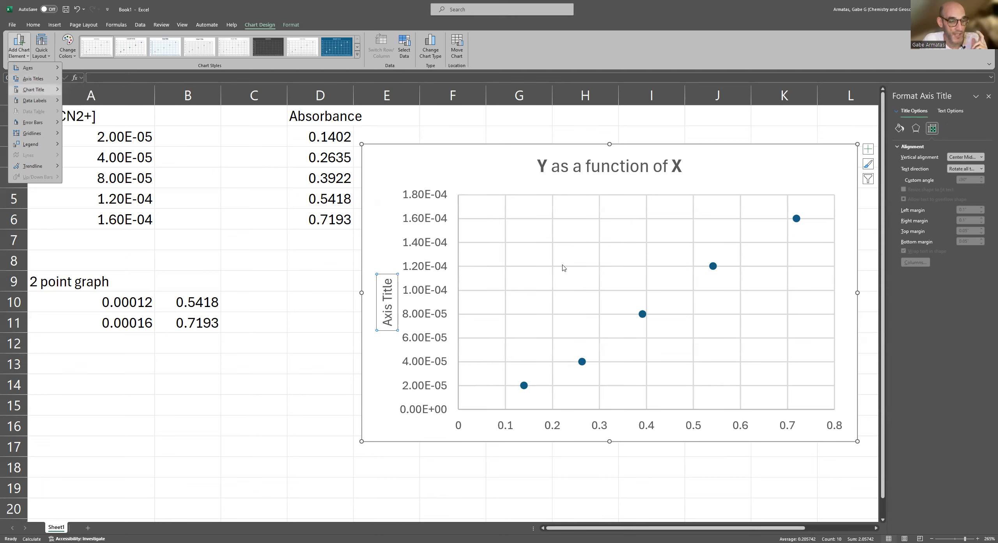
left_click(385, 318)
triple_click(386, 318)
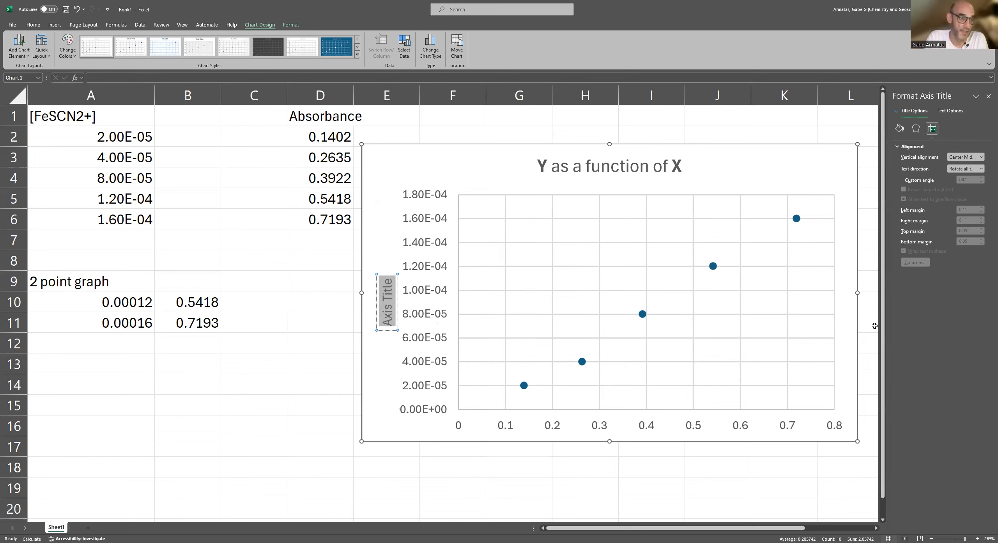
type("Concewn")
key("BackSpace")
key("BackSpace")
key("BackSpace")
type("entra")
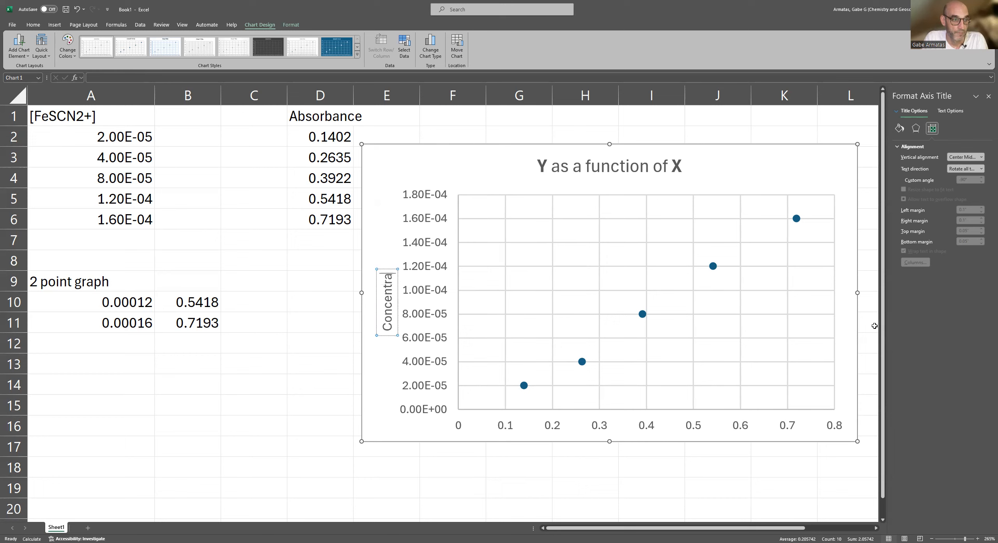
type("tion (M)")
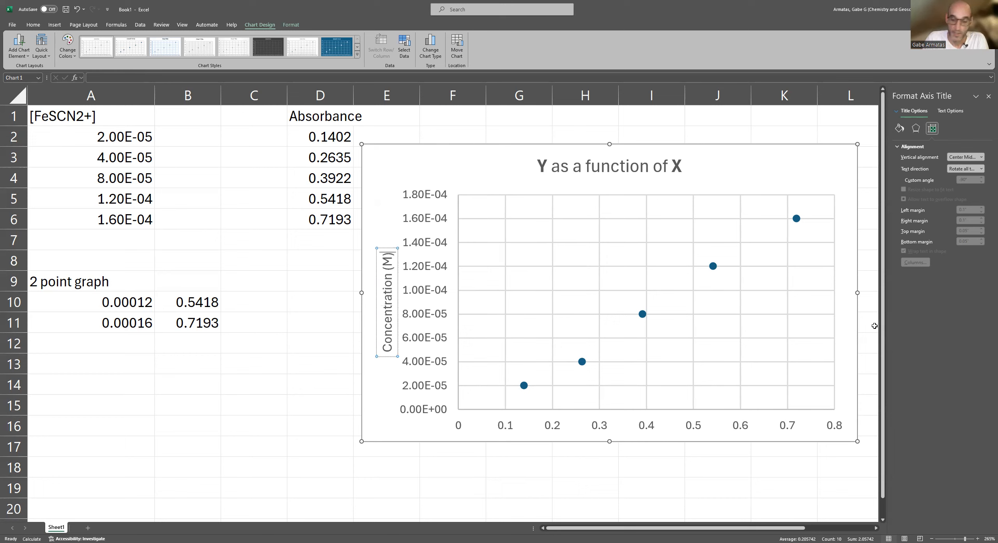
left_click(736, 163)
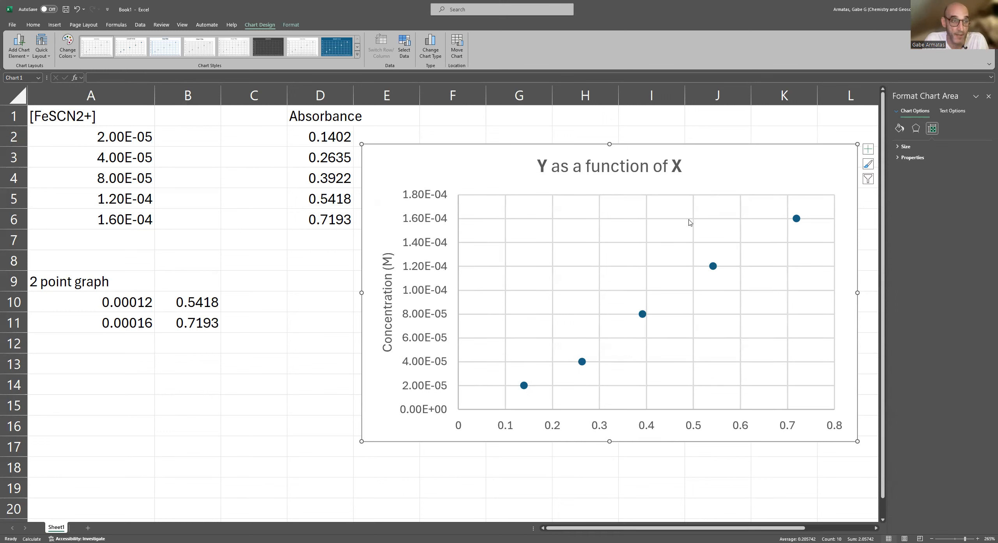
Close the chart formatting options and add a linear trendline to the plotted data series.
mouse_move(583, 363)
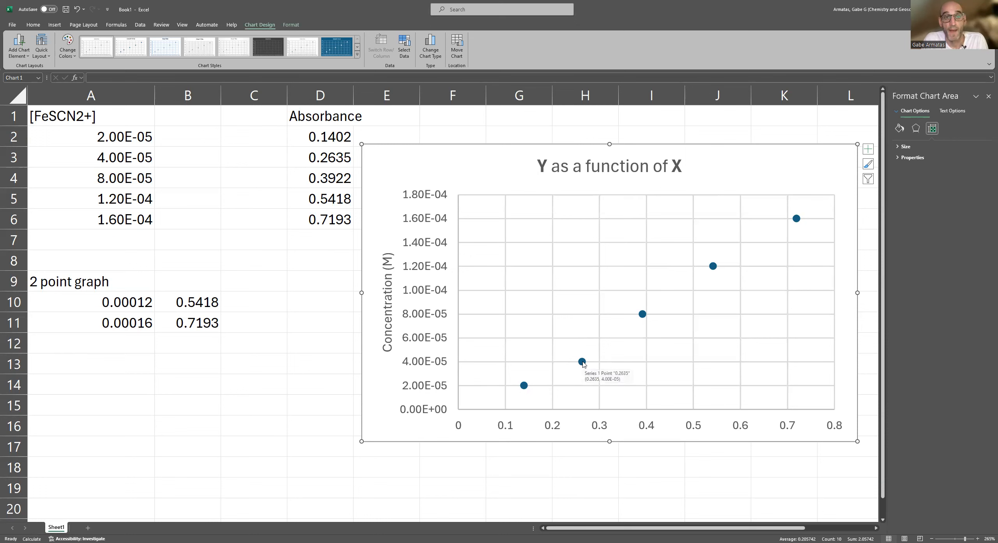
left_click(988, 96)
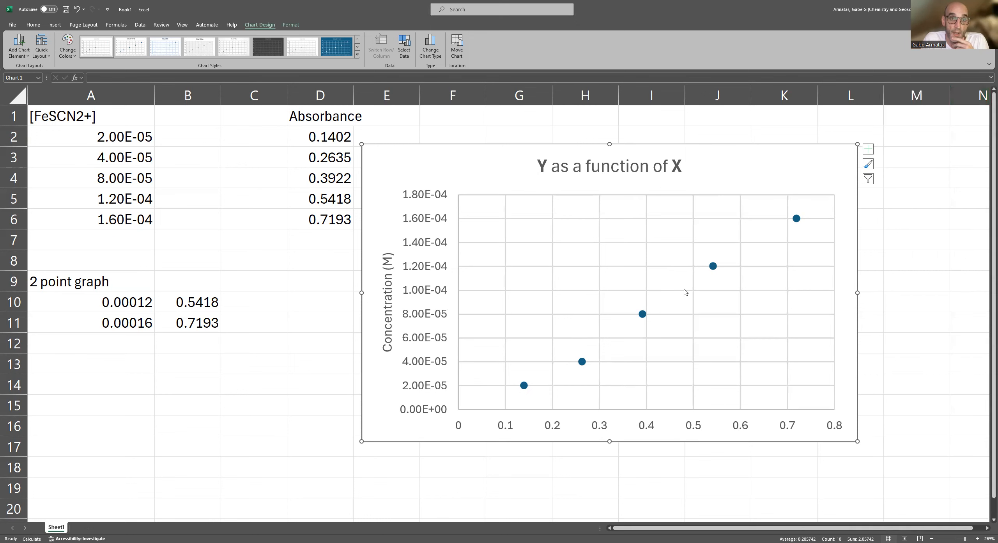
left_click(582, 361)
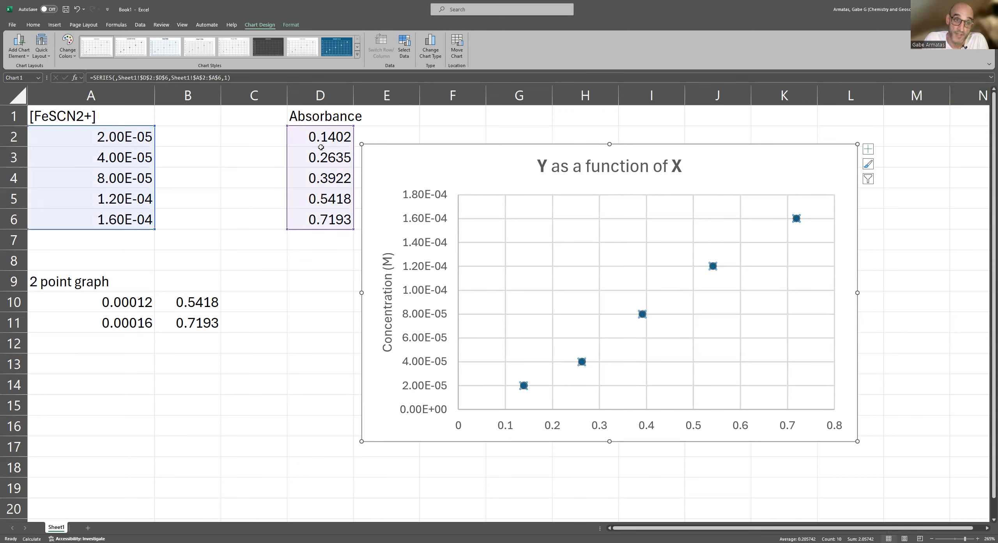
right_click(642, 314)
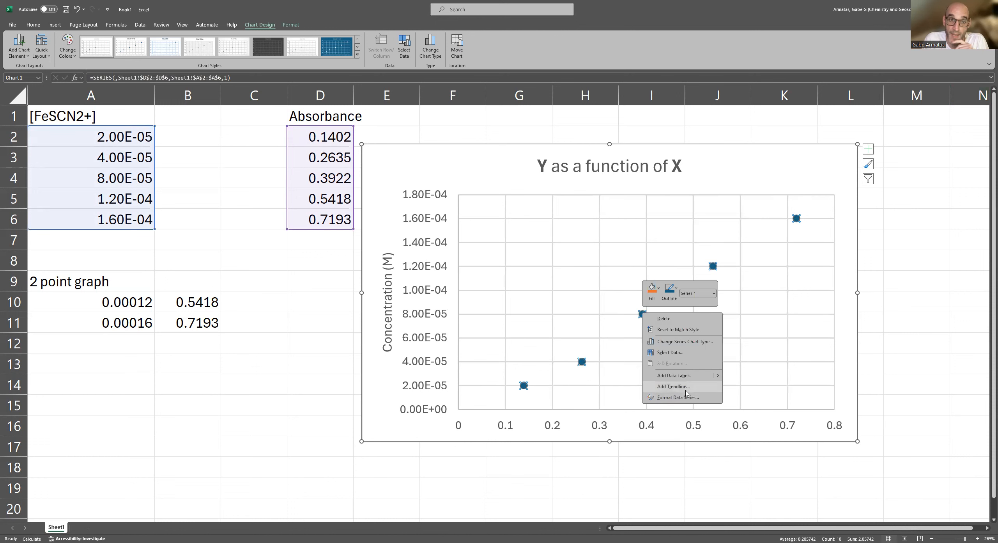
left_click(671, 386)
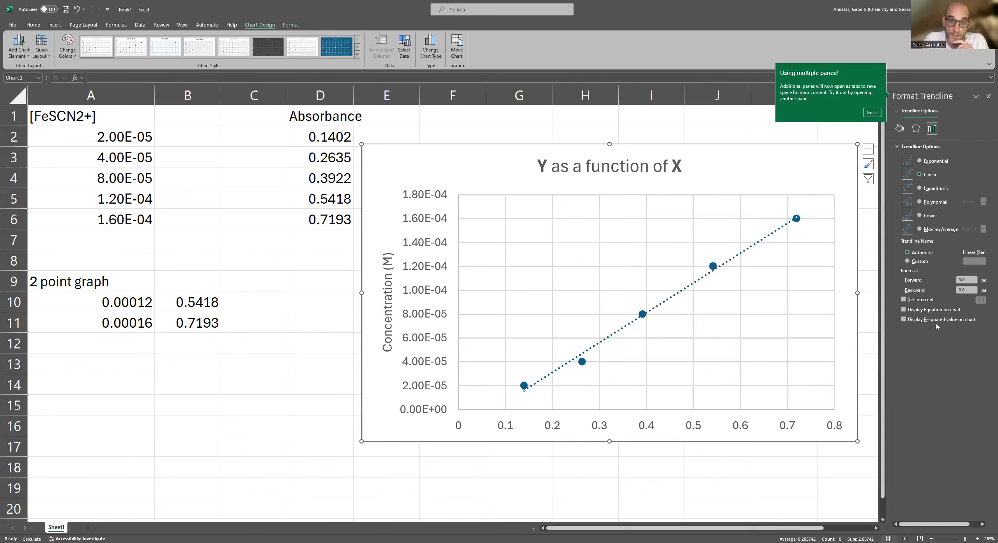
Show the trendline's equation and R-squared value on the chart and place their label beside the chart title.
left_click(904, 310)
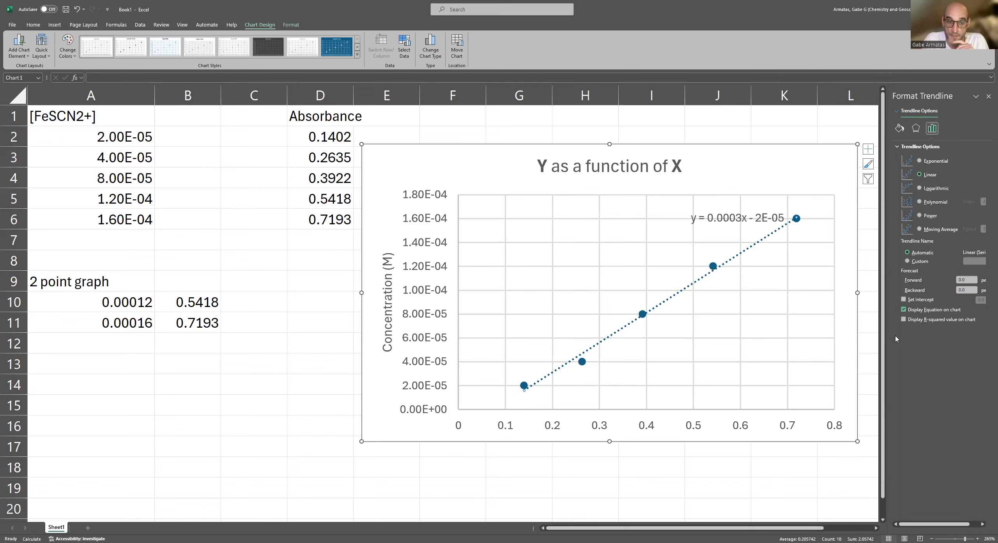
left_click(904, 319)
left_click_drag(771, 210, 813, 162)
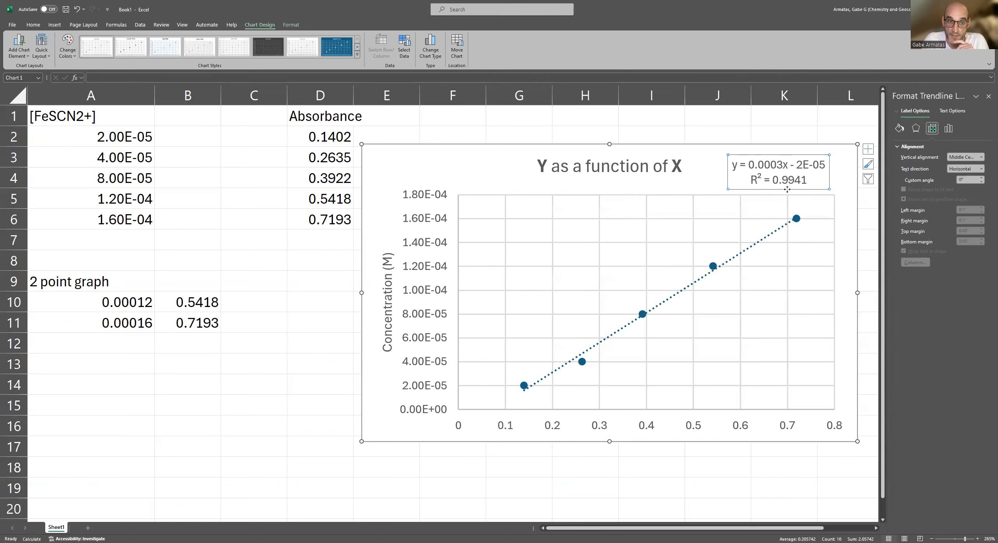
left_click(800, 179)
Compare the linear trendline with and without its intercept set to 0.0, leaving the intercept unset.
left_click(763, 241)
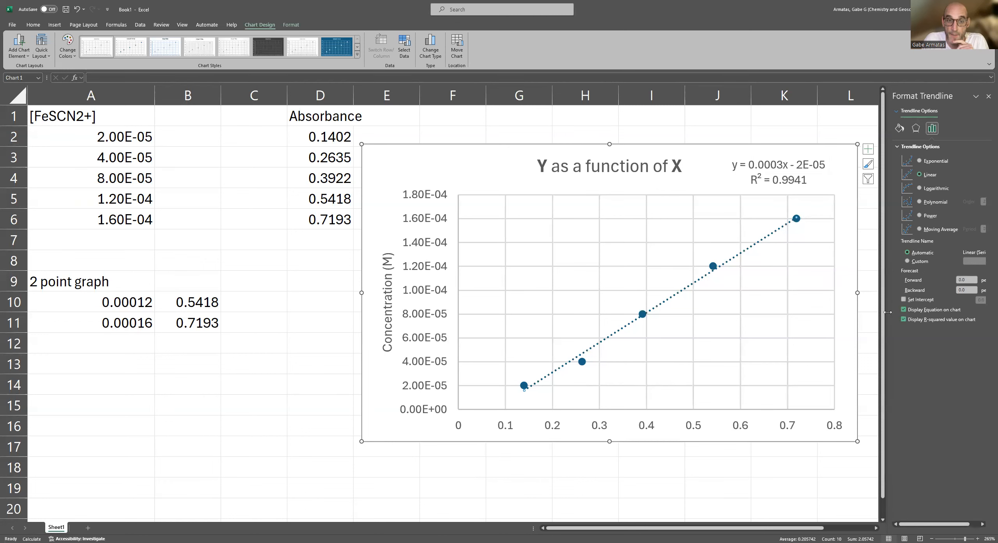
left_click(904, 300)
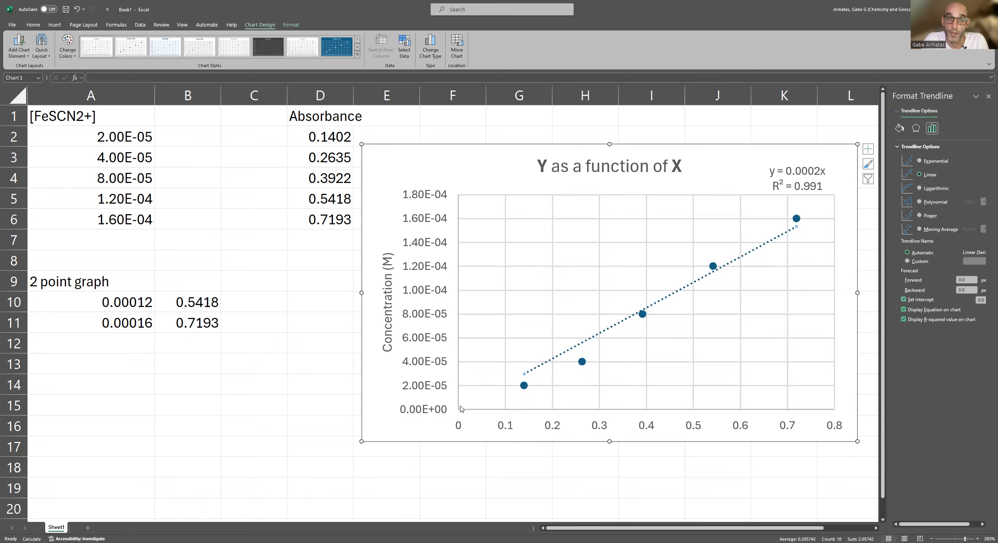
left_click(903, 299)
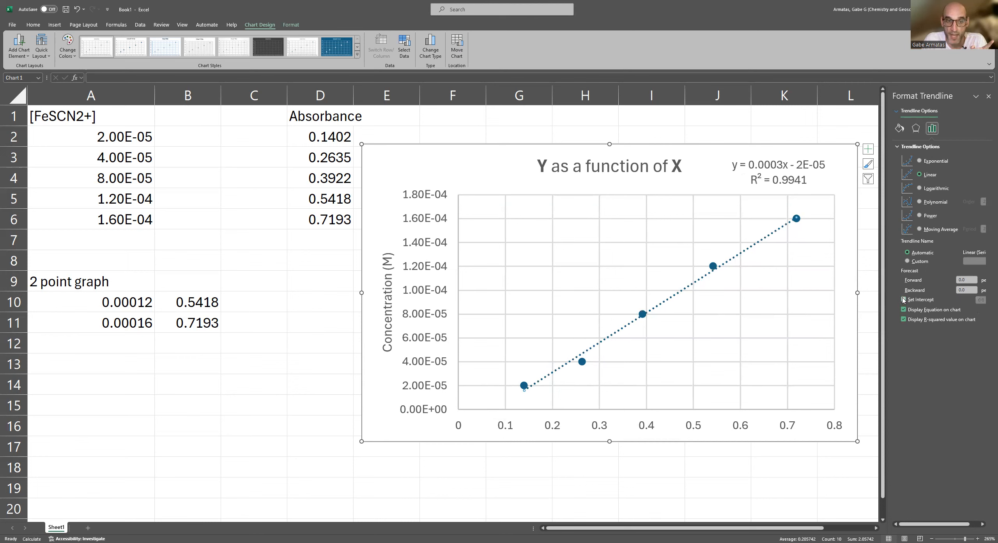
left_click(904, 299)
left_click(904, 300)
left_click(903, 300)
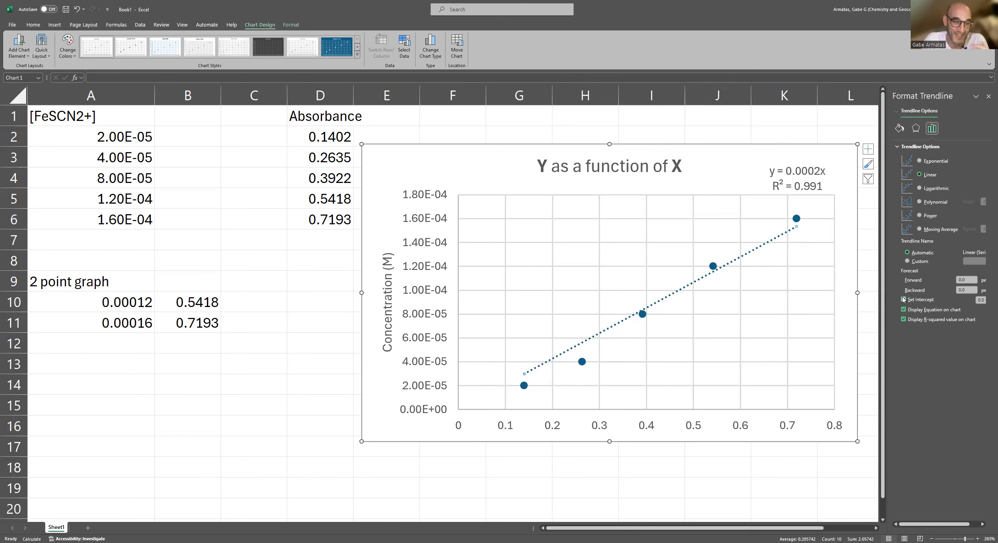
left_click(903, 300)
left_click(903, 300)
left_click(904, 300)
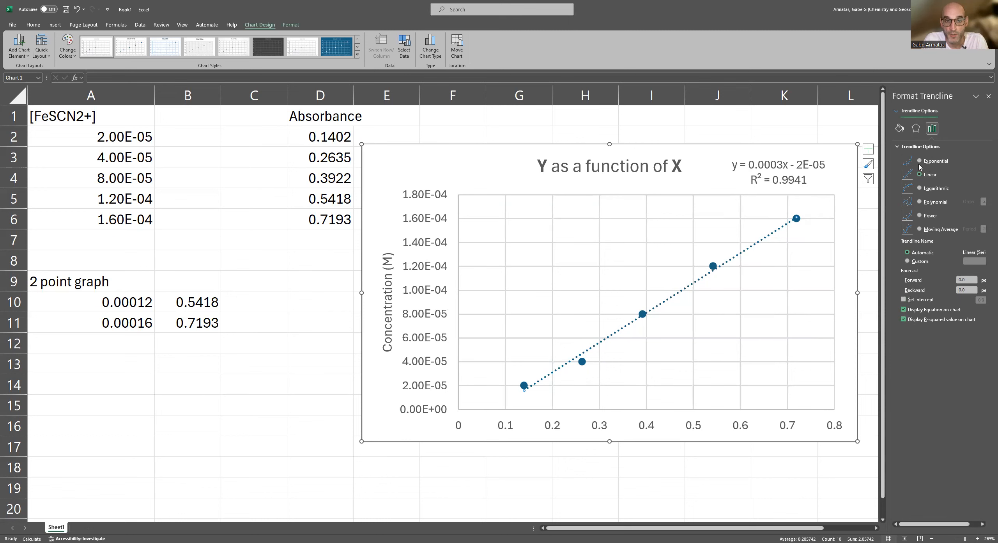
Change the trendline type to Logarithmic.
left_click(920, 189)
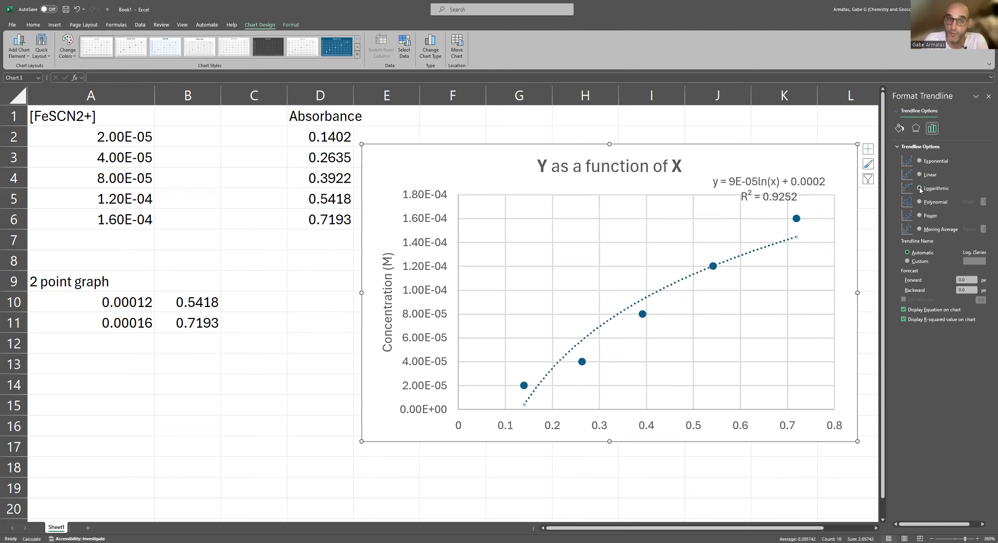
Try the Exponential, Linear, Logarithmic, Polynomial, Power and Moving Average trendline types in turn on the plotted data.
left_click(919, 161)
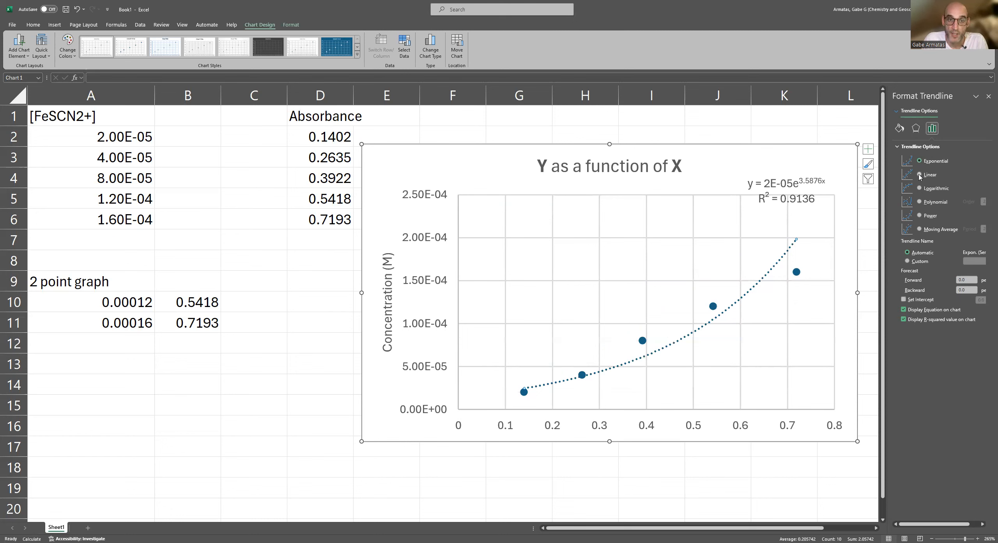
left_click(919, 176)
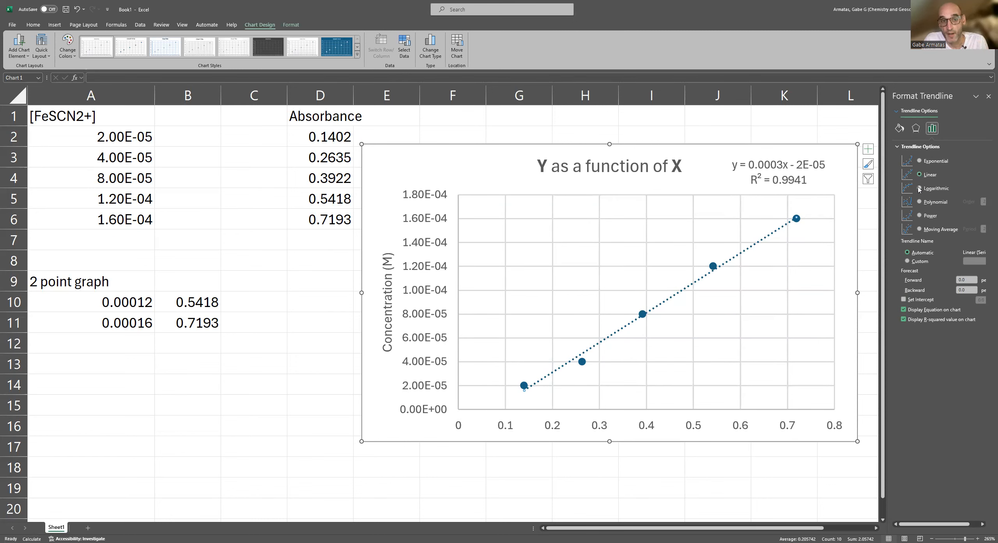
left_click(919, 188)
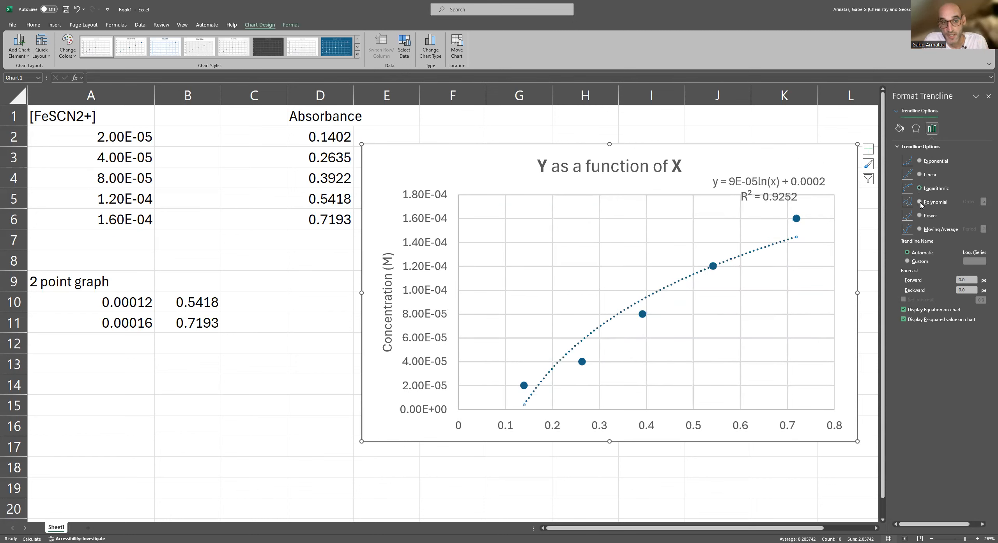
left_click(920, 203)
left_click(919, 216)
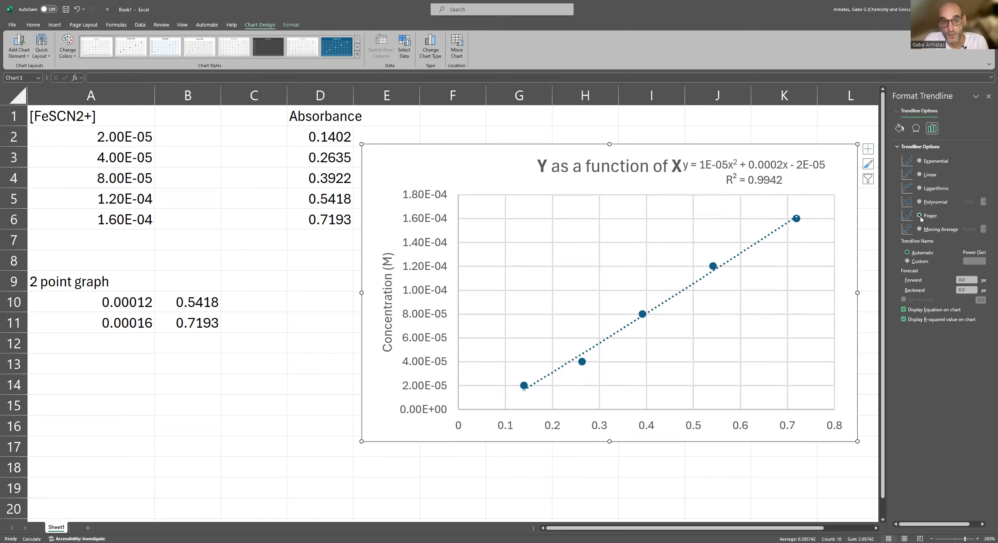
left_click(920, 229)
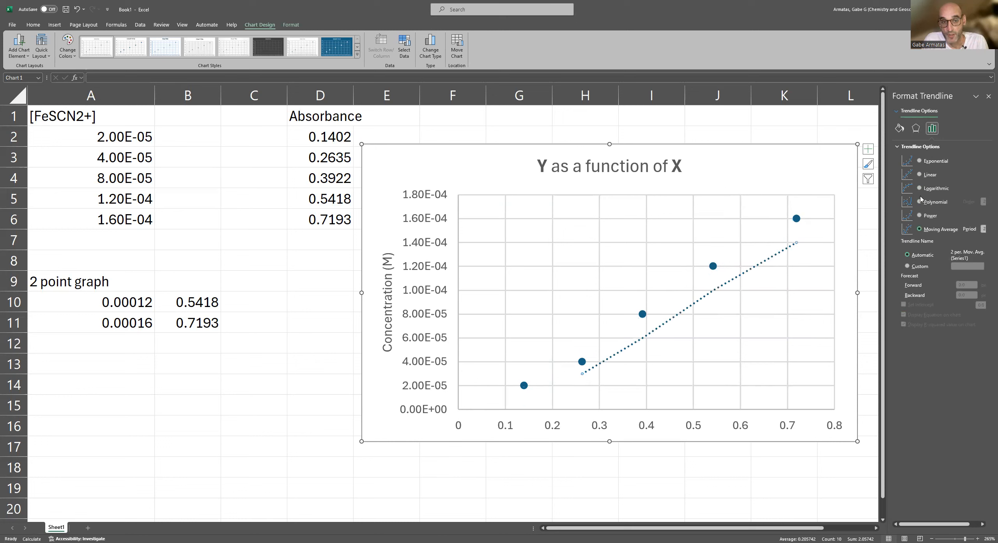
Compare the Exponential, Linear and Logarithmic trendlines once more and leave the trendline type set to Linear.
left_click(919, 162)
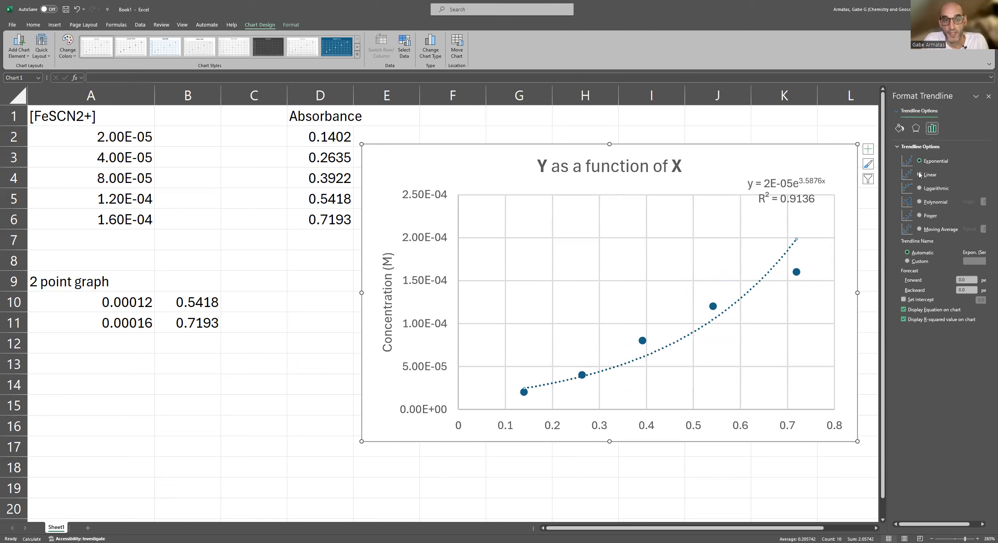
left_click(919, 175)
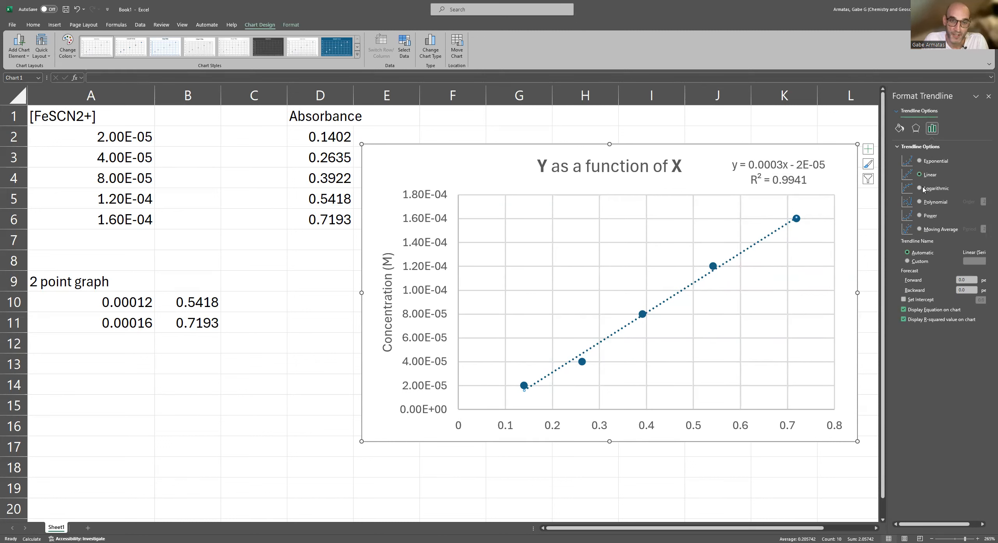
left_click(921, 188)
left_click(920, 161)
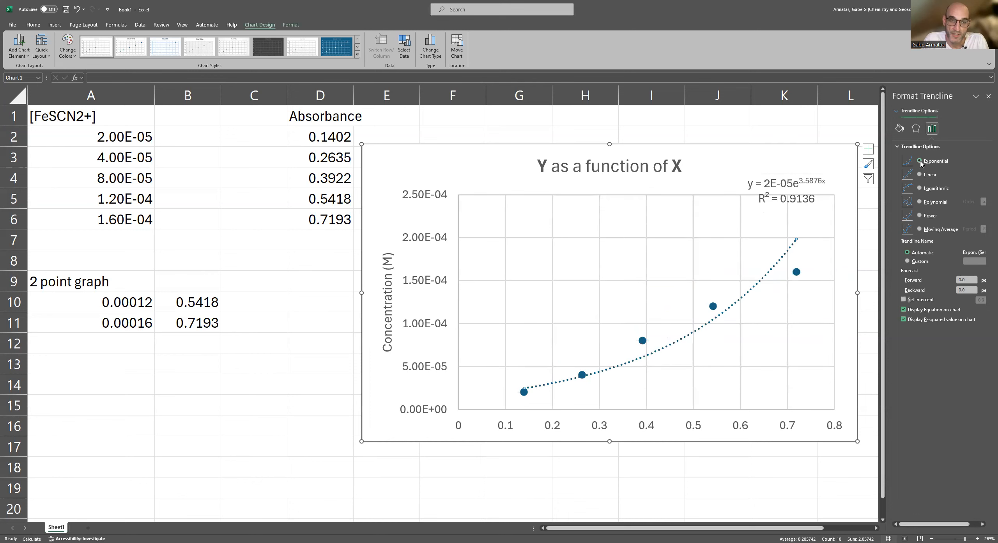
left_click(920, 175)
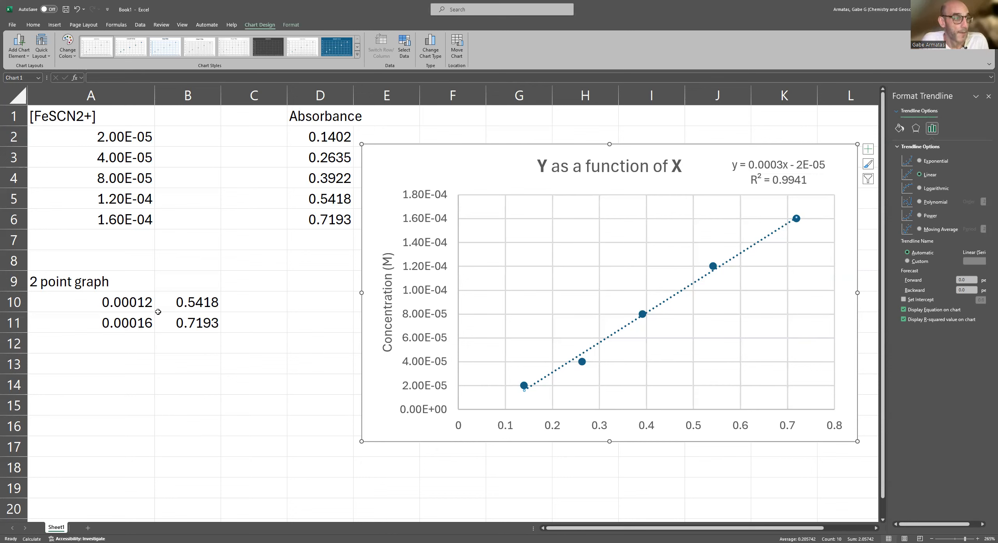
Highlight the two-point graph data in A10:B11, and select the plot area of the existing chart.
left_click_drag(70, 298, 167, 326)
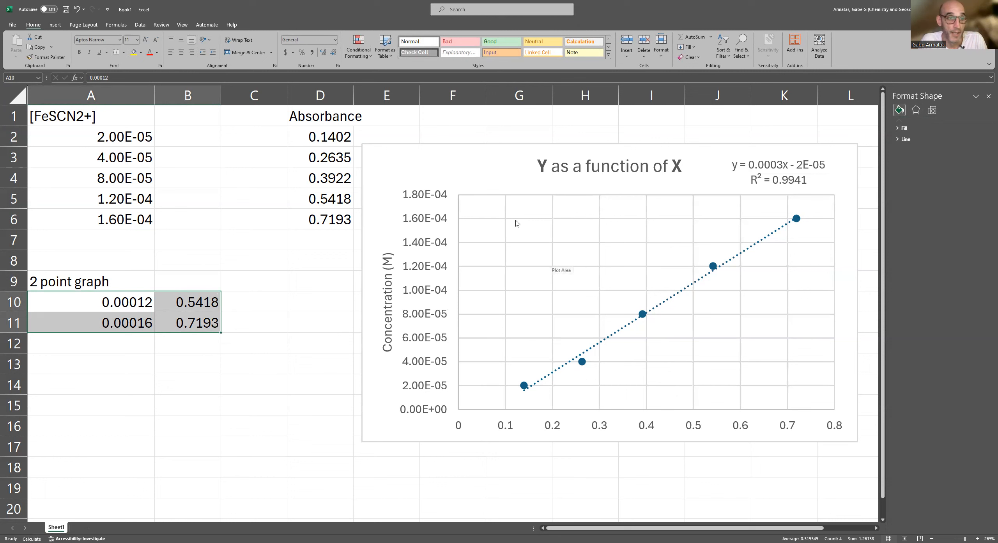
left_click(503, 253)
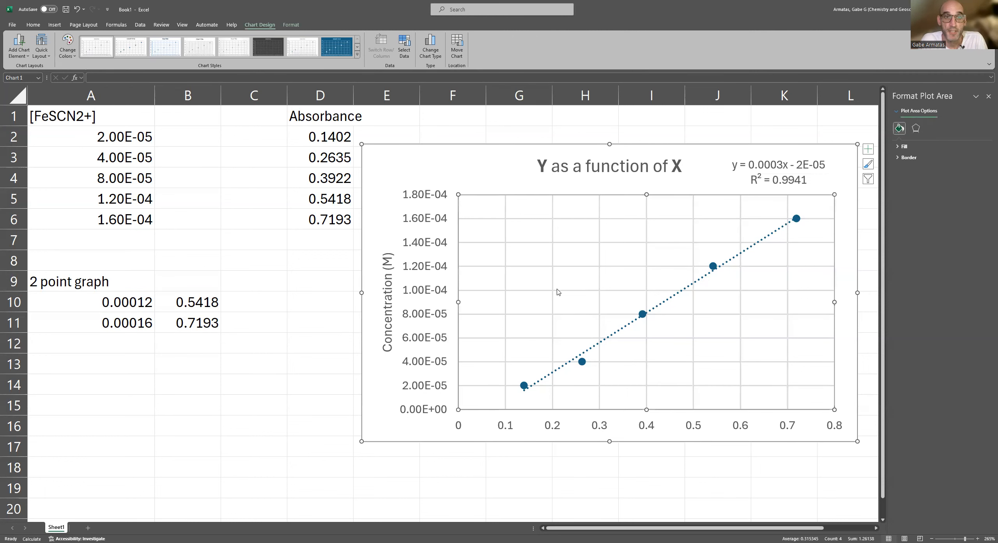